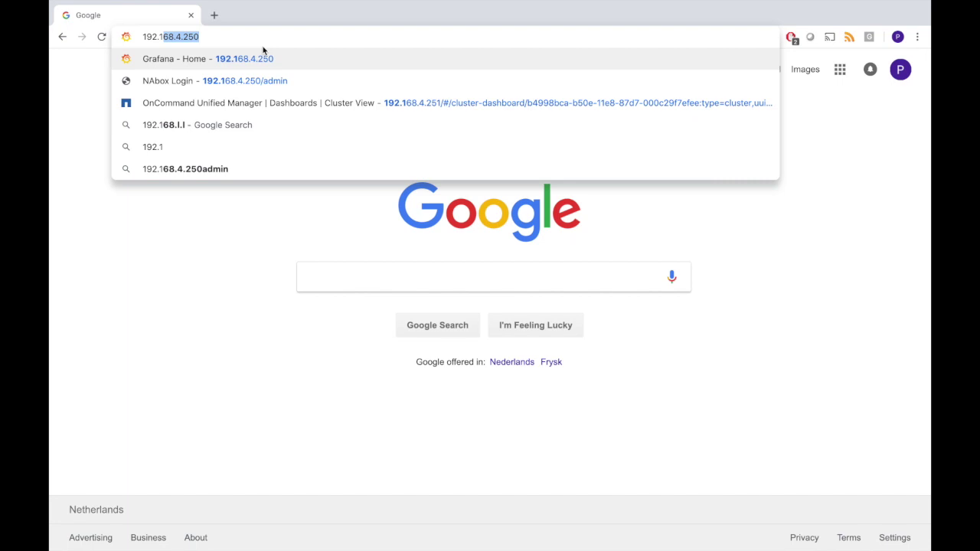
- Open 192.168.4.250 in Chrome by accepting the autocompleted address
left_click(252, 36)
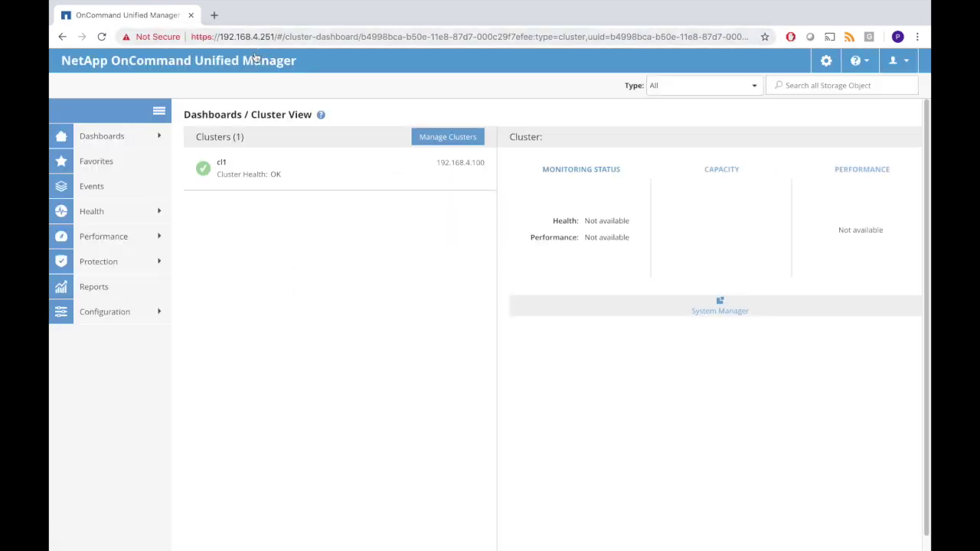
- Show the Reports list collapsed, with only the Capacity Utilization section expanded
left_click(95, 290)
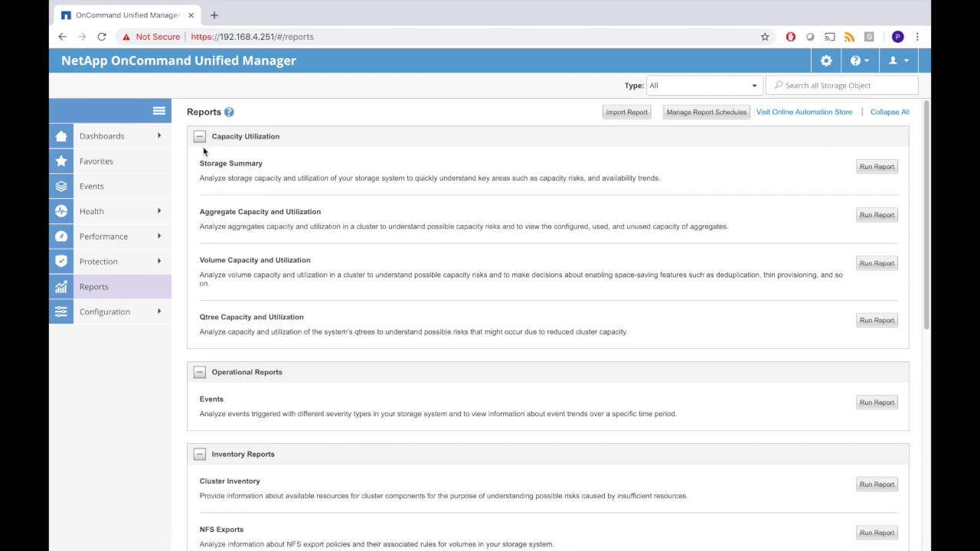
left_click(887, 114)
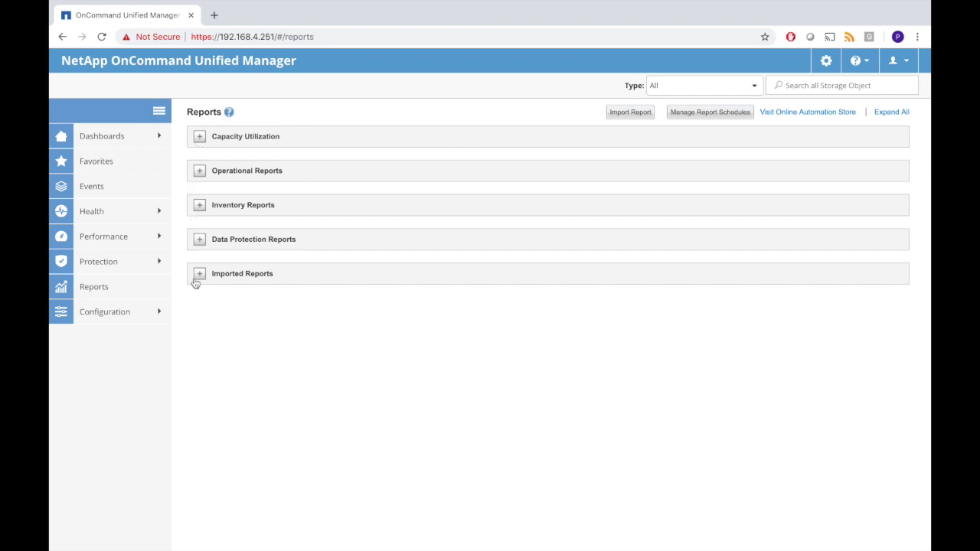
left_click(199, 137)
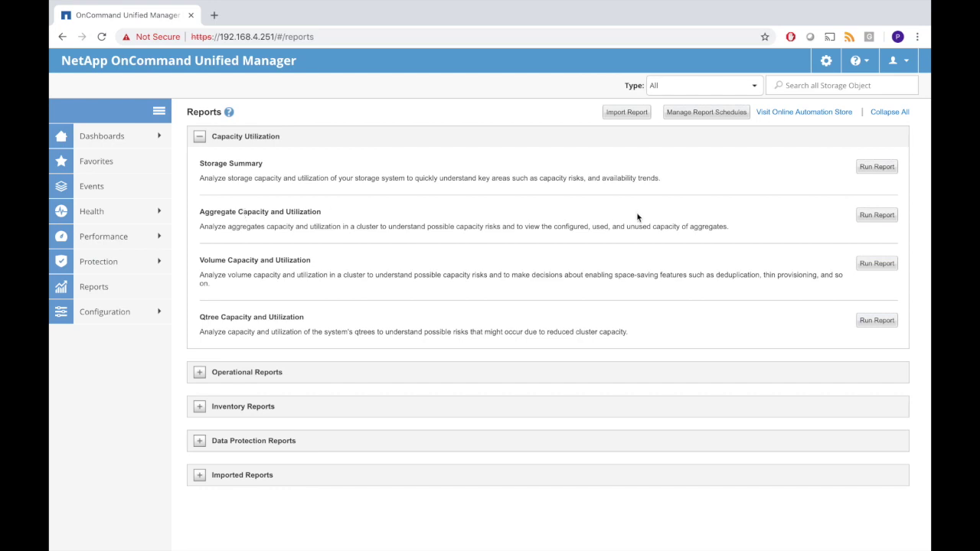
- Run the Aggregate Capacity and Utilization report and scroll across its columns
left_click(867, 216)
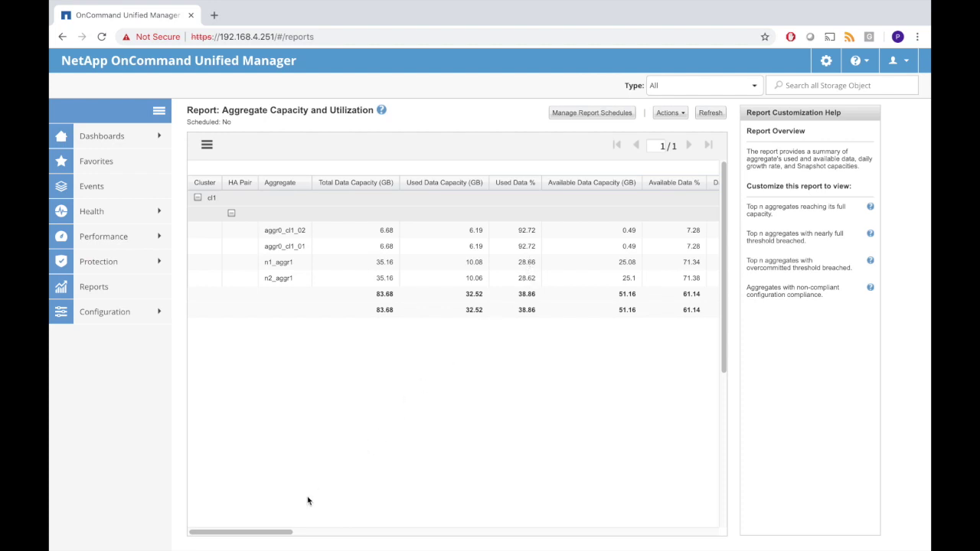
left_click_drag(283, 536, 348, 534)
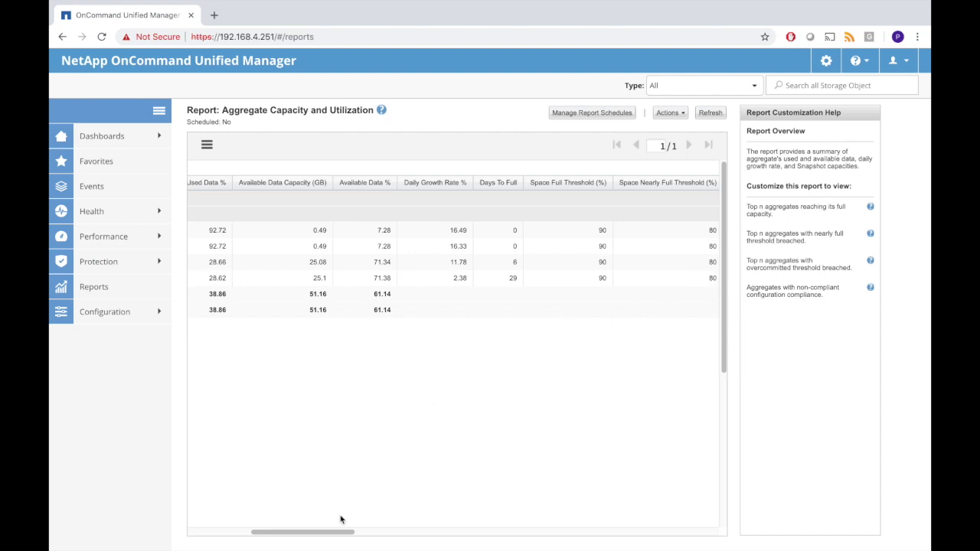
left_click_drag(339, 529, 119, 528)
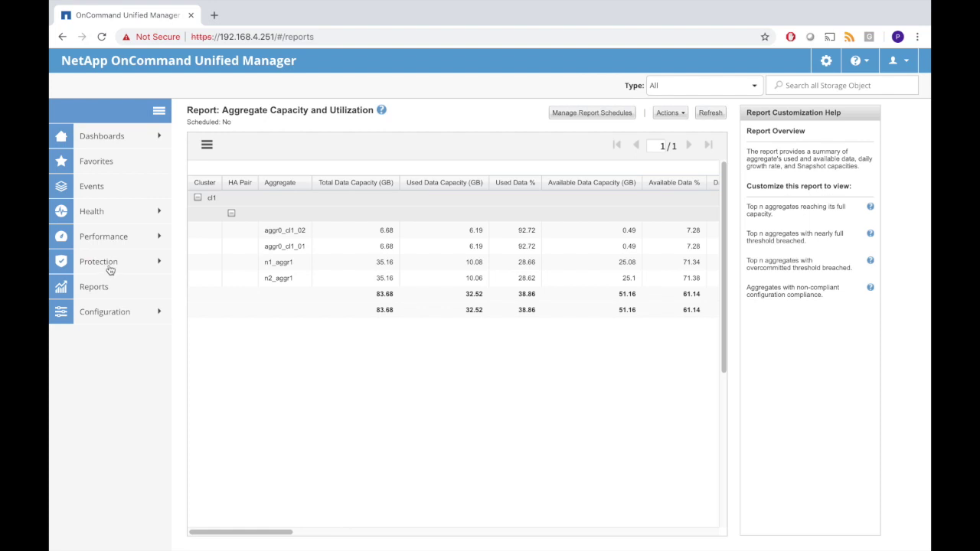
- Create report schedule daily_aggr that e-mails a PDF to the recipient's address daily at 00:00
left_click(594, 113)
type("daily_")
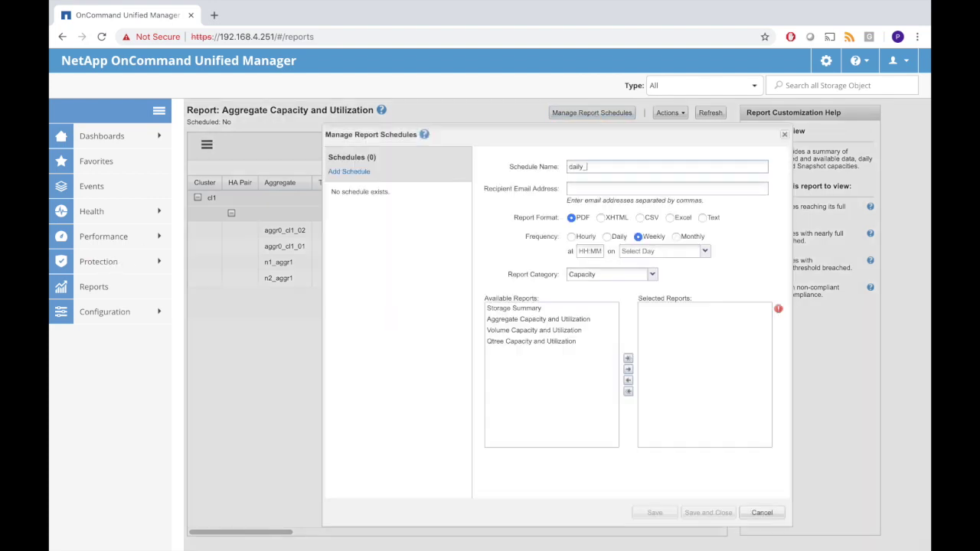
type("aggr")
left_click(628, 190)
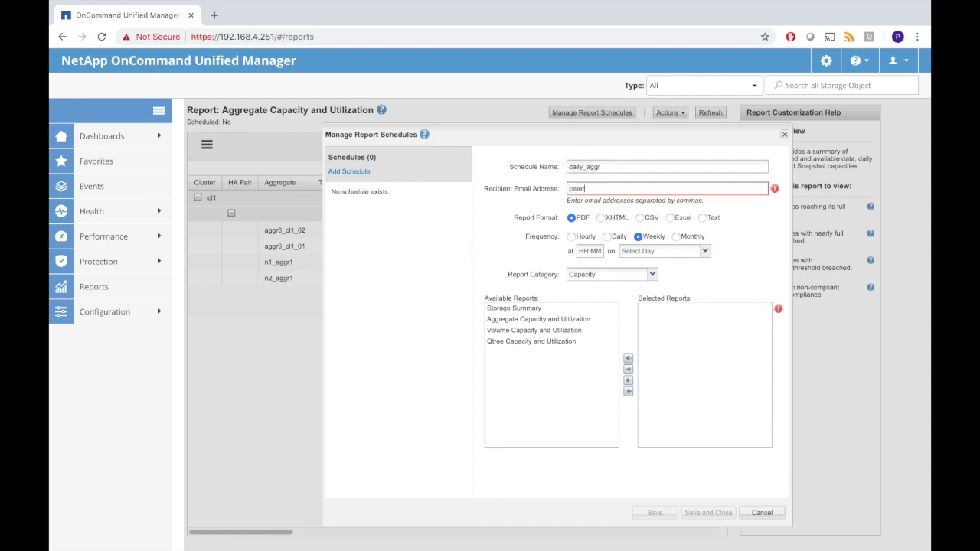
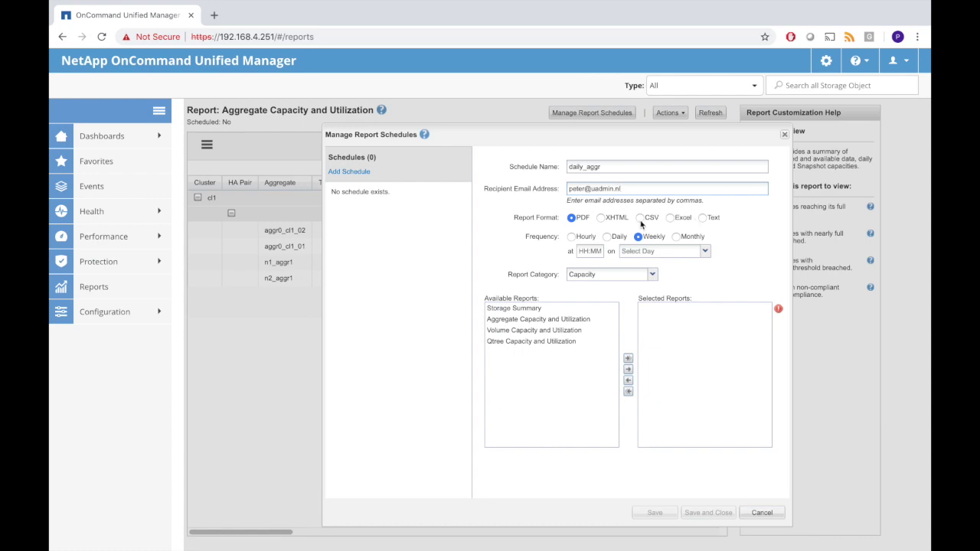
left_click(640, 219)
left_click(572, 218)
left_click(607, 237)
left_click(591, 252)
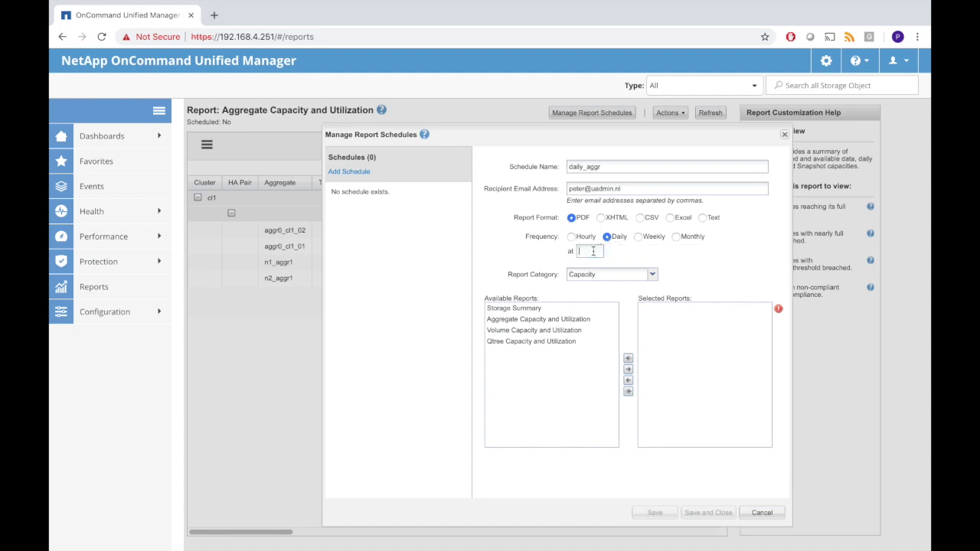
type("00:00")
- Add the Capacity report Aggregate Capacity and Utilization to the schedule and save it
left_click(586, 277)
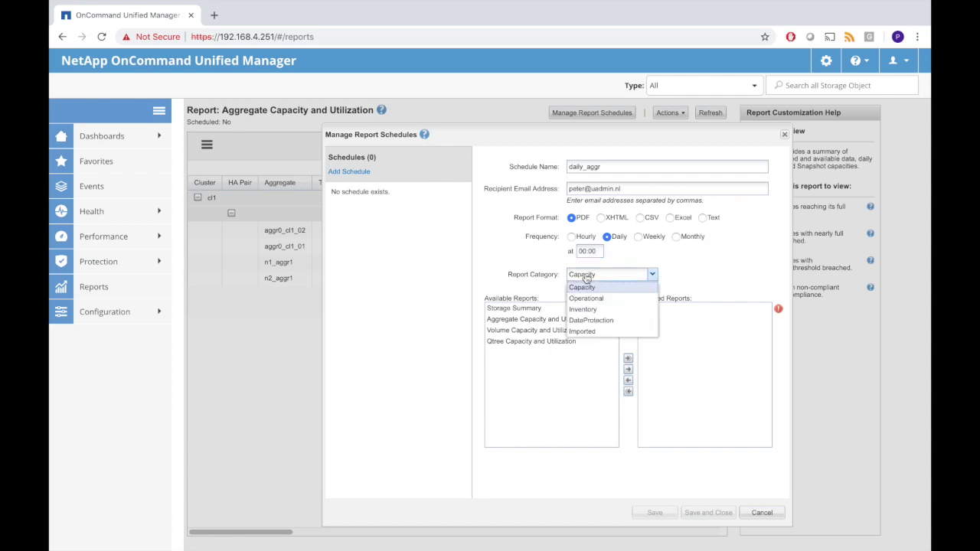
left_click(583, 287)
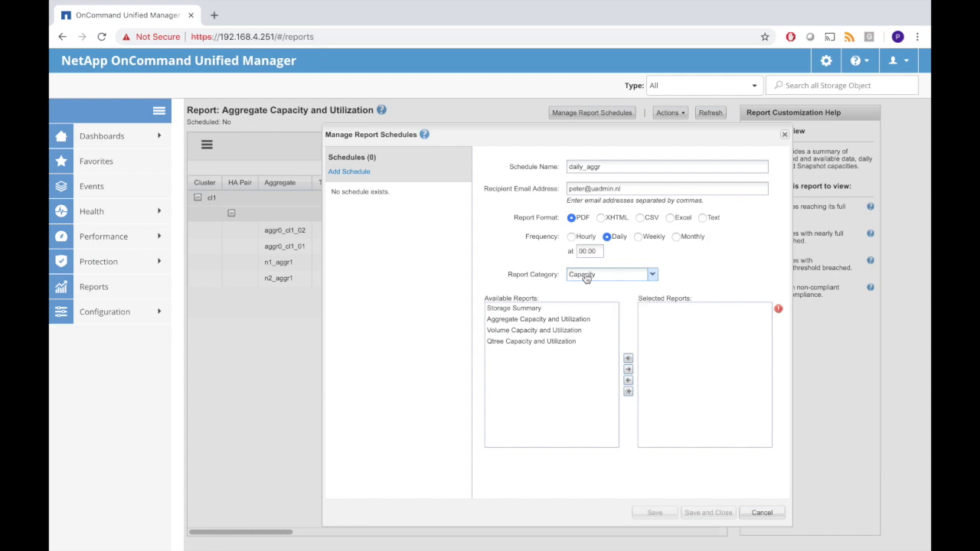
left_click(545, 322)
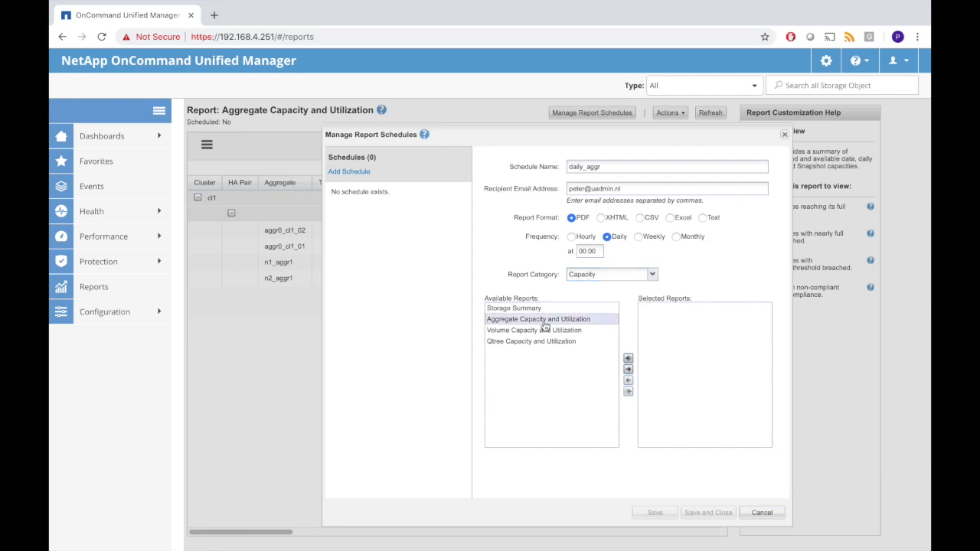
left_click(628, 370)
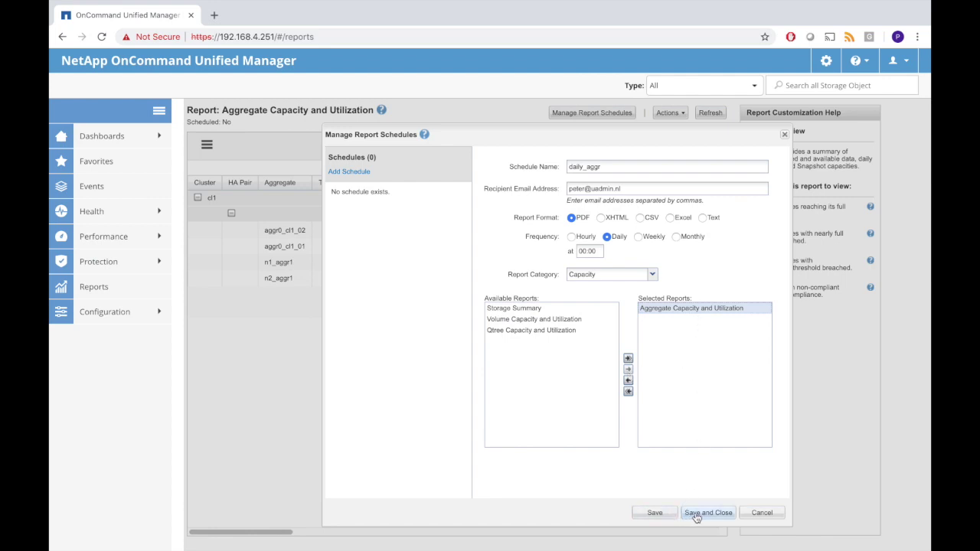
left_click(697, 515)
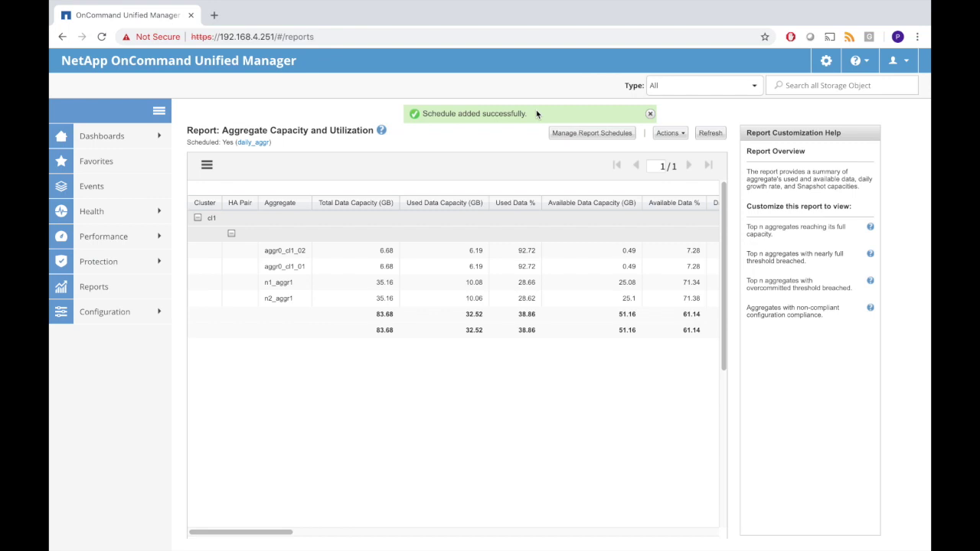
- Open the Performance Thresholds page under Configuration
left_click(340, 36)
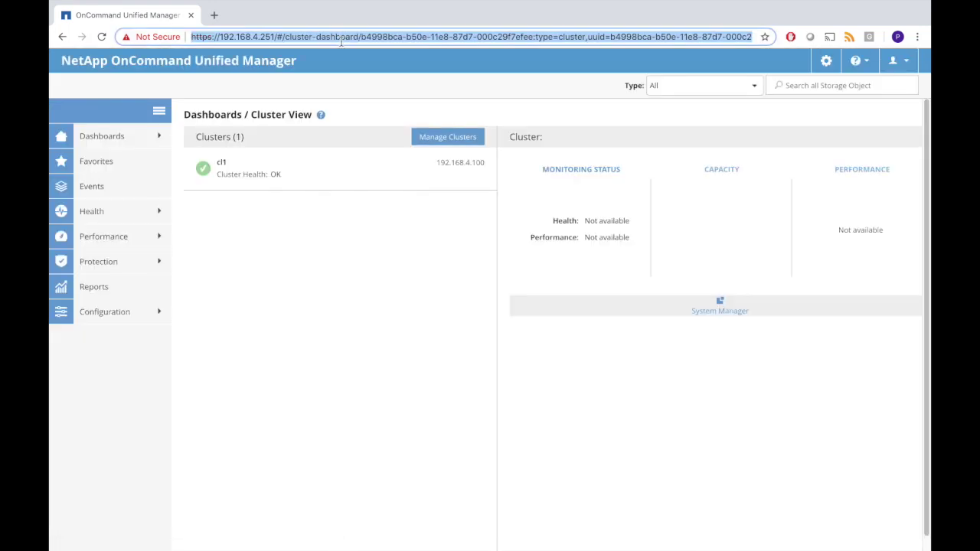
left_click(118, 313)
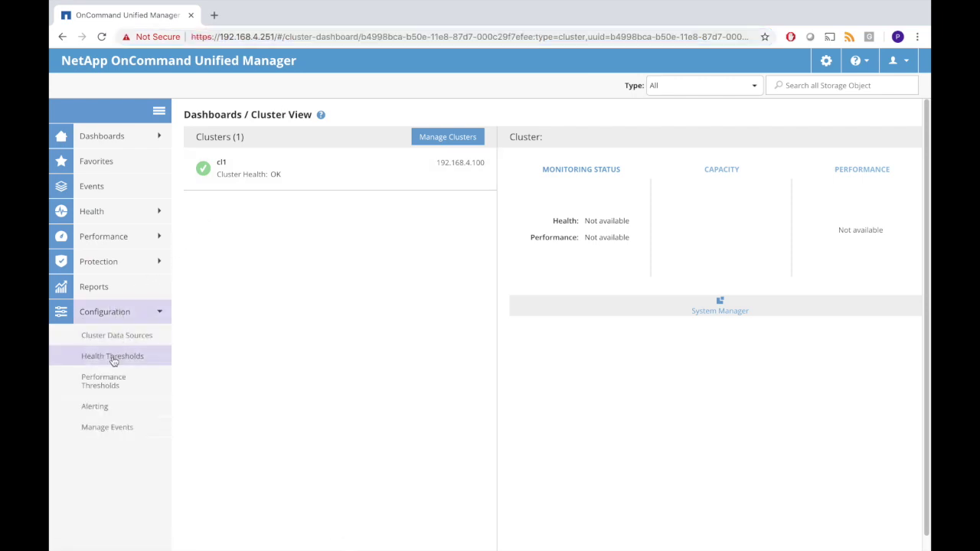
left_click(107, 384)
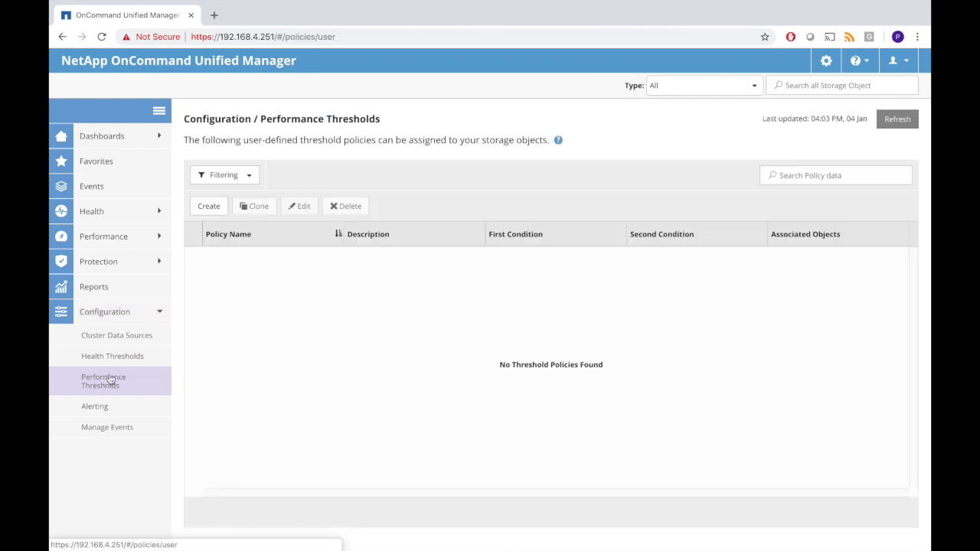
- Start a new Volume threshold policy named iops_volume
left_click(214, 208)
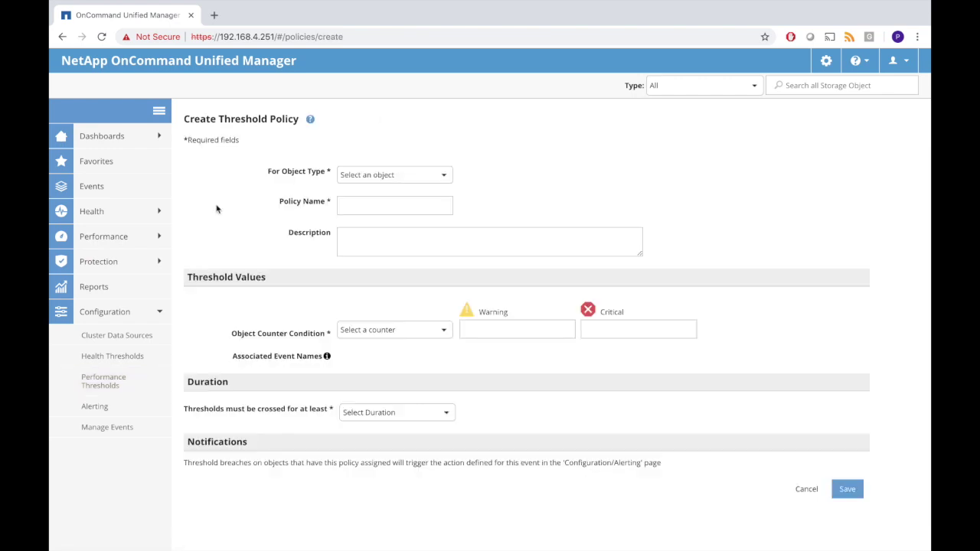
left_click(442, 177)
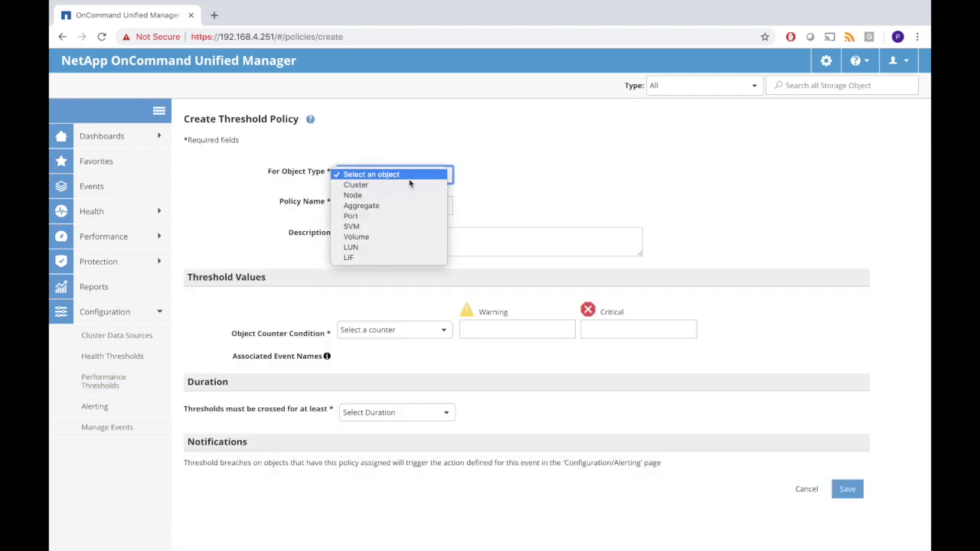
left_click(358, 239)
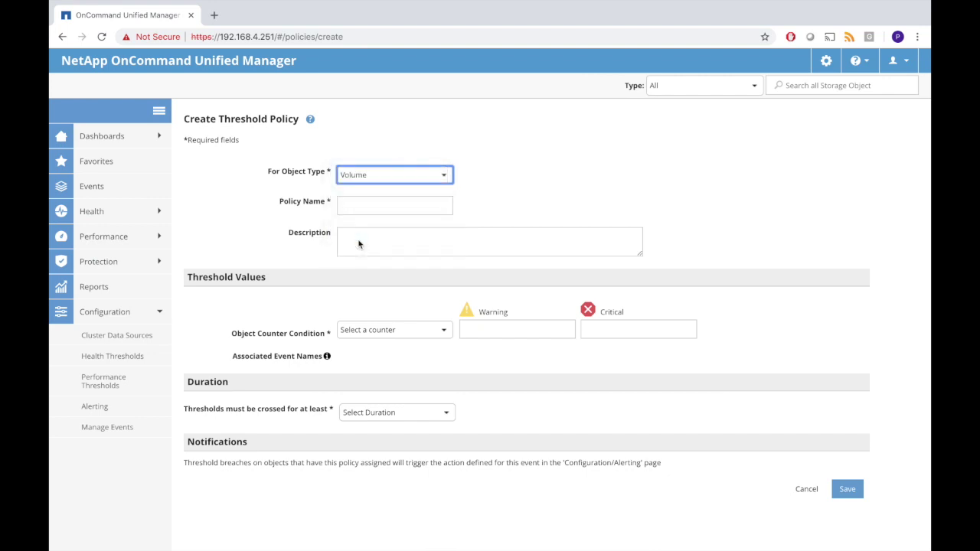
left_click(346, 206)
type("iops_vo")
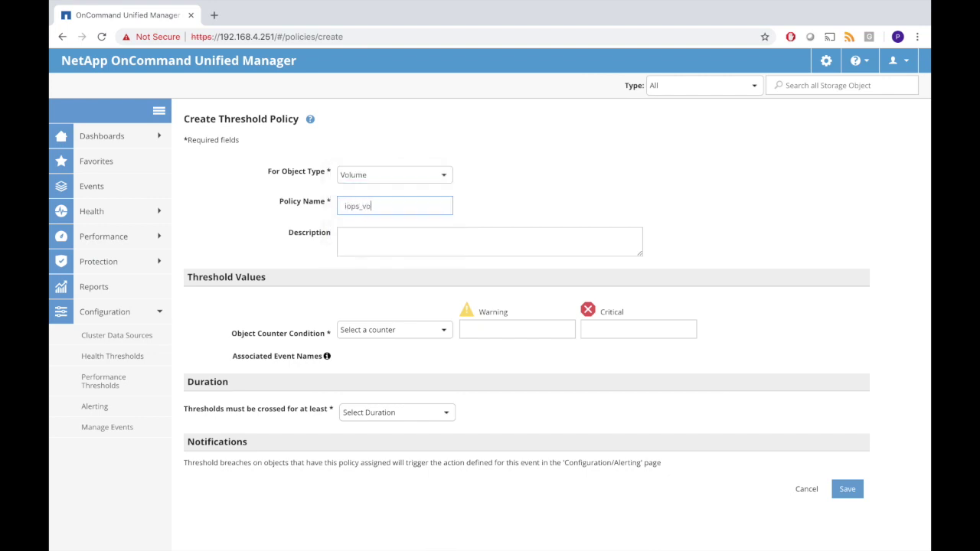
type("lume")
left_click(363, 237)
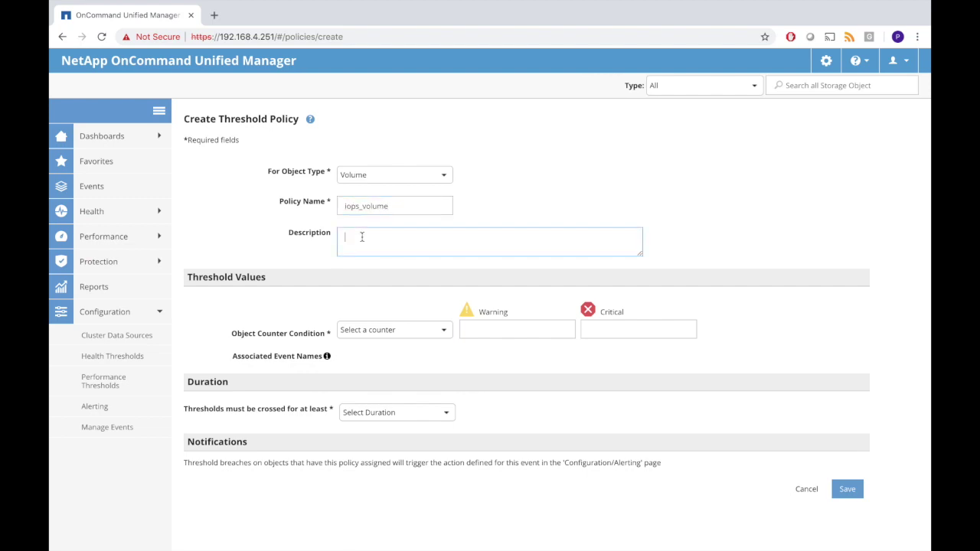
- Set the IOPS counter to warning 80 and critical 90, with a 5-minute duration
left_click(363, 331)
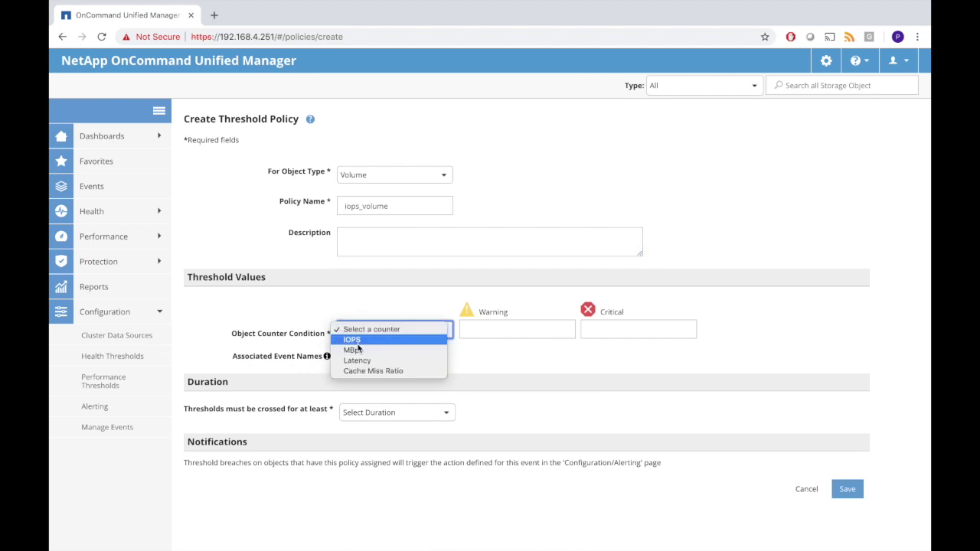
left_click(358, 344)
left_click(489, 331)
type("80")
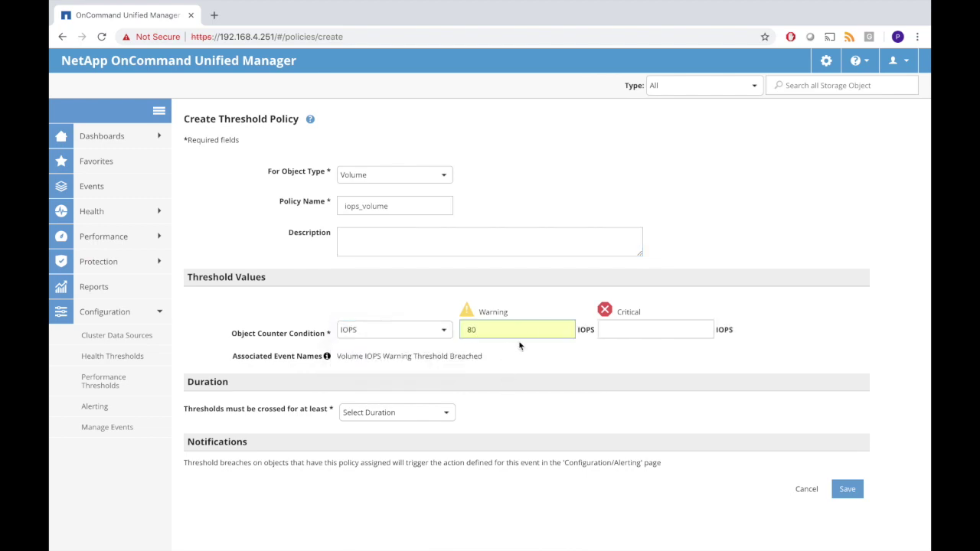
left_click(613, 329)
type("90")
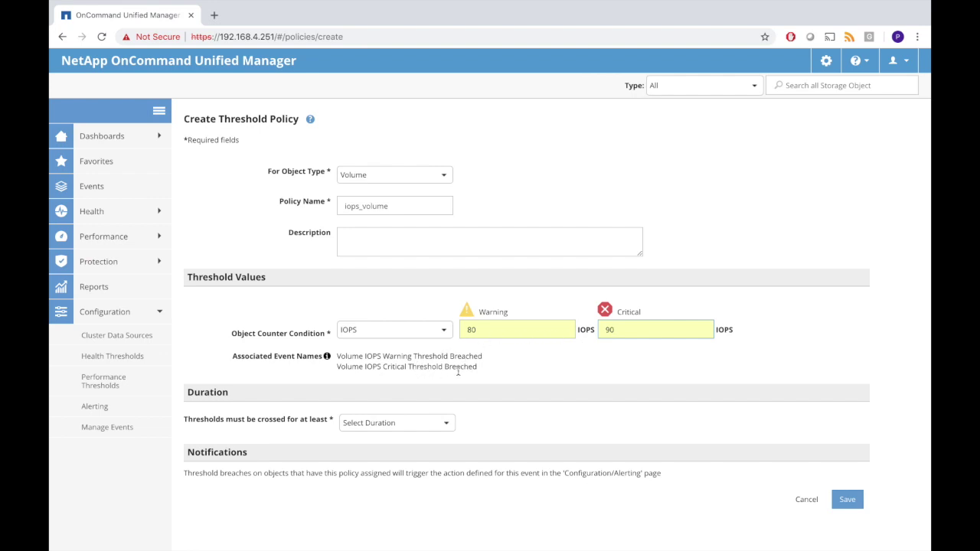
left_click(451, 426)
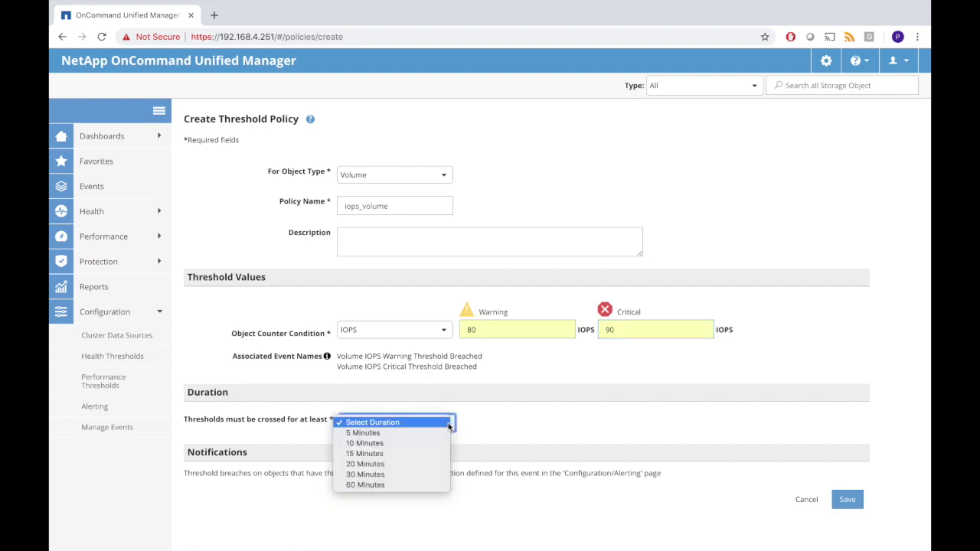
left_click(411, 434)
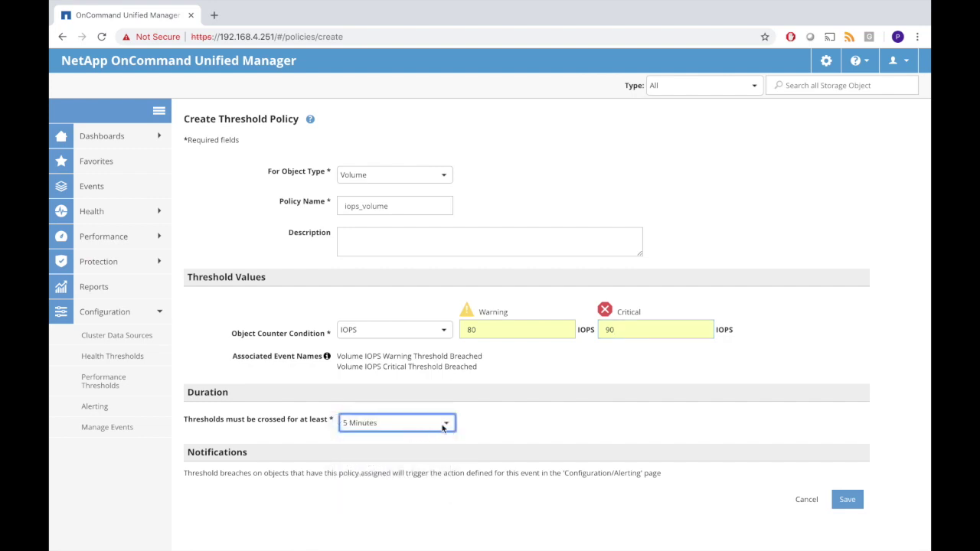
left_click(446, 426)
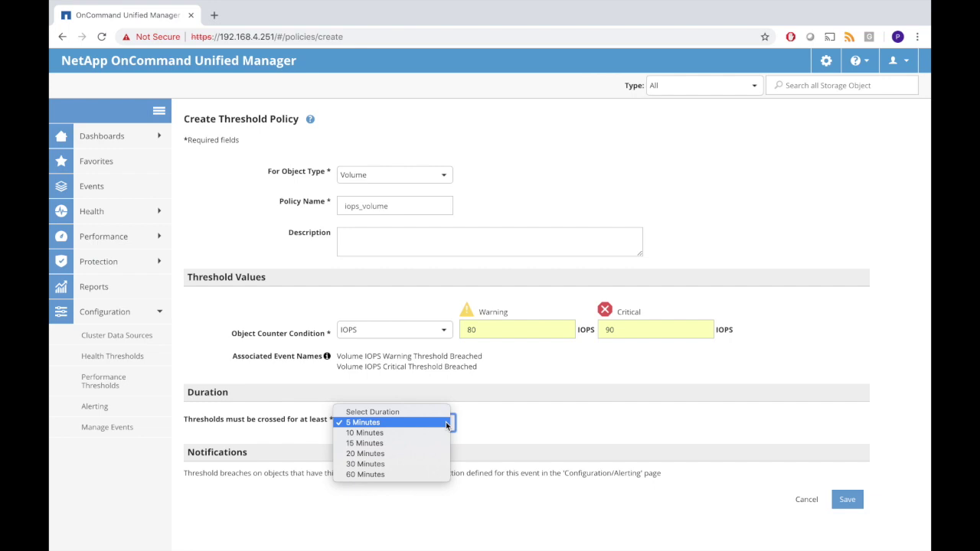
left_click(447, 425)
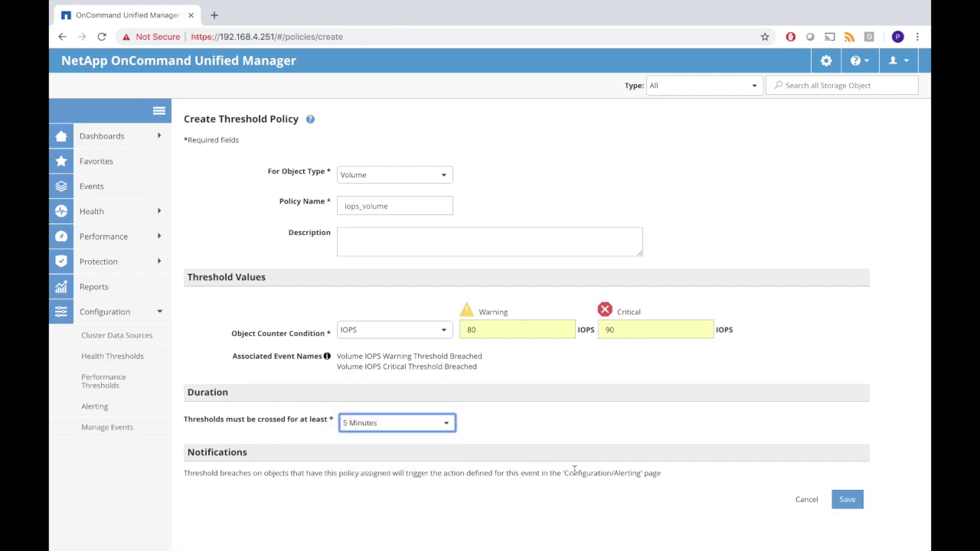
- Save the iops_volume policy and go to the Alerting page
left_click_drag(563, 474, 646, 473)
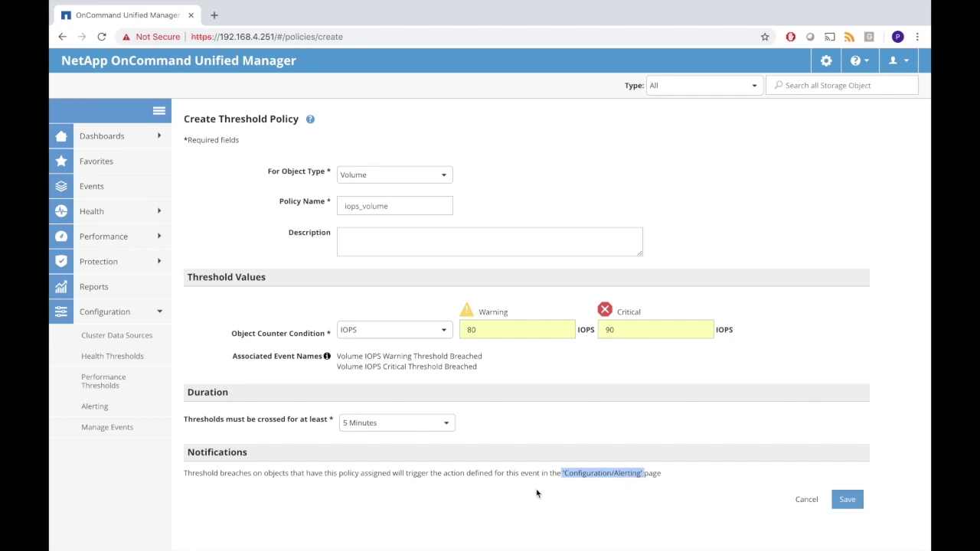
left_click(848, 501)
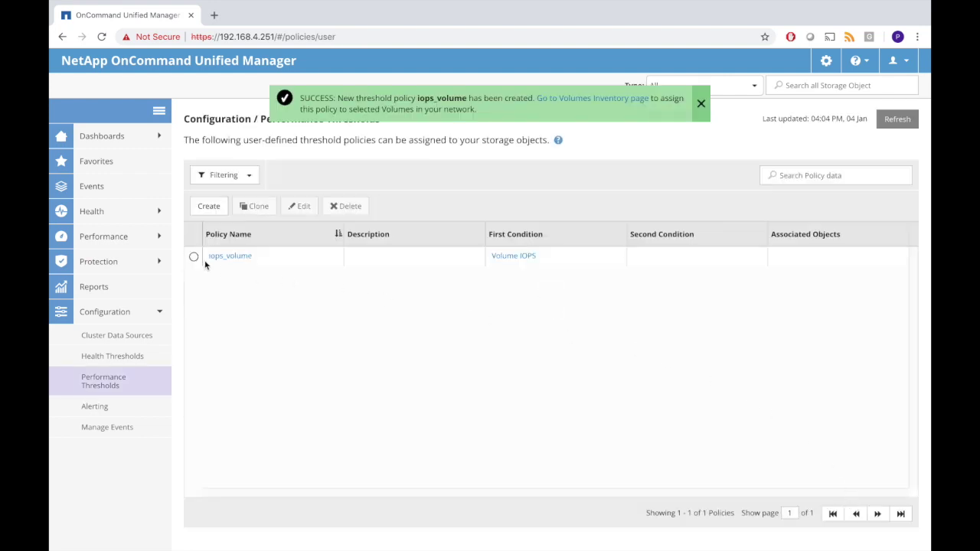
left_click(96, 411)
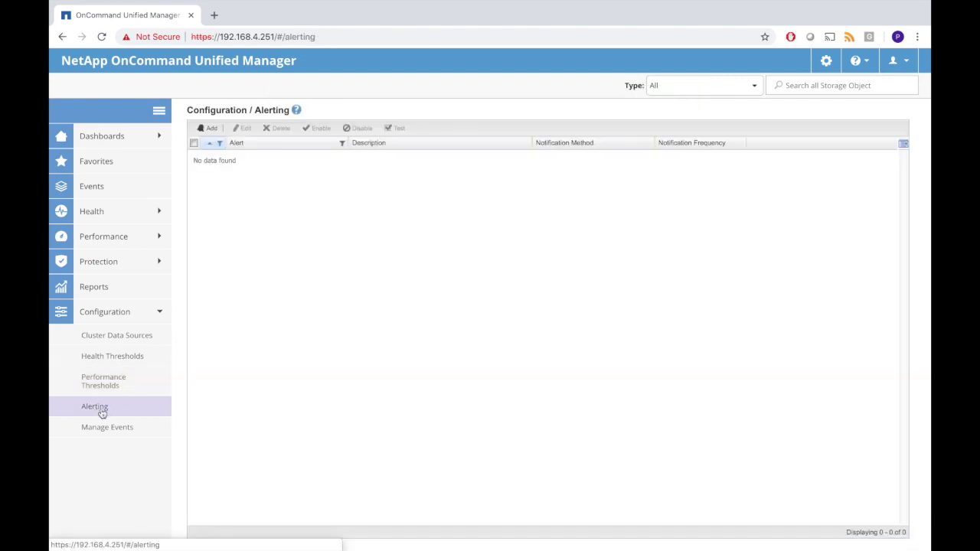
- Start a new alert with volumes svm_blue:xvol and svm_blue:yvol as its resources
left_click(208, 128)
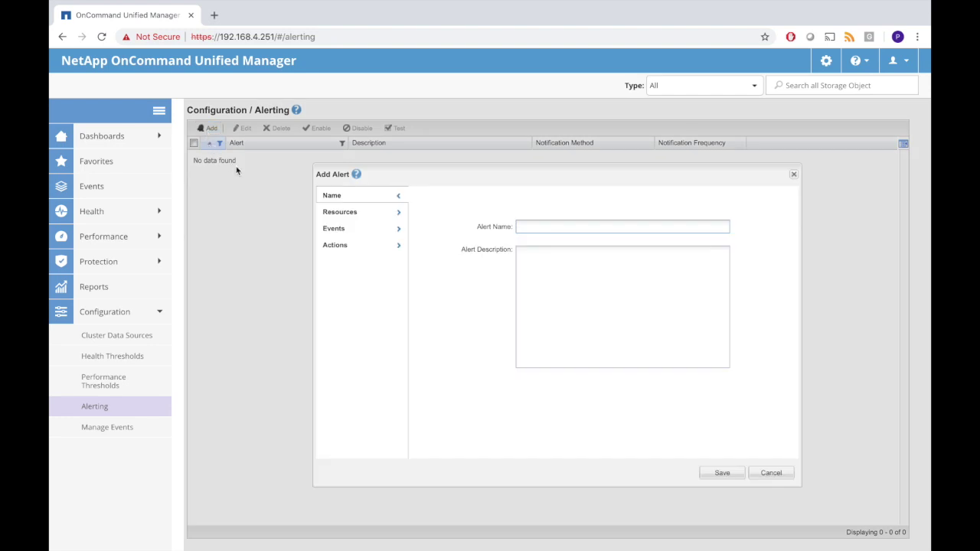
left_click(400, 216)
left_click(467, 233)
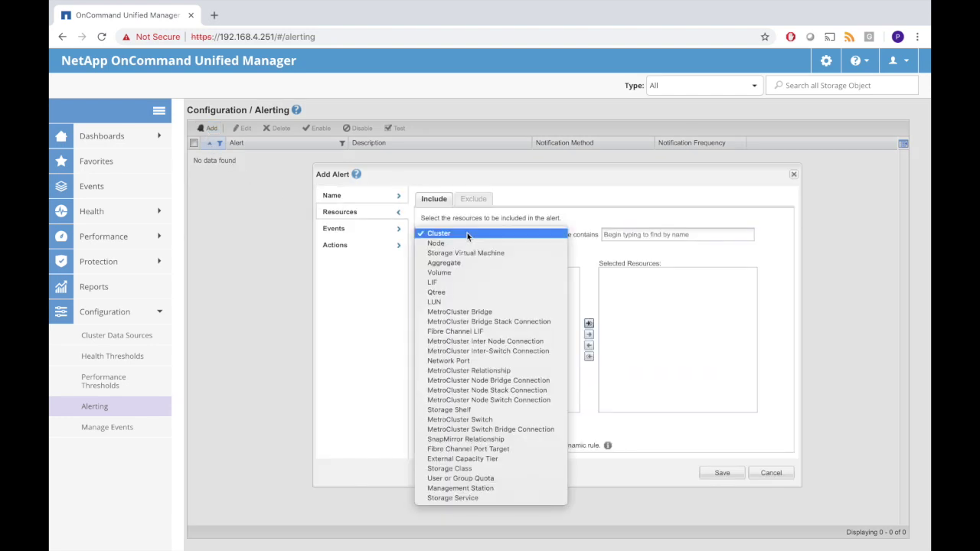
left_click(452, 276)
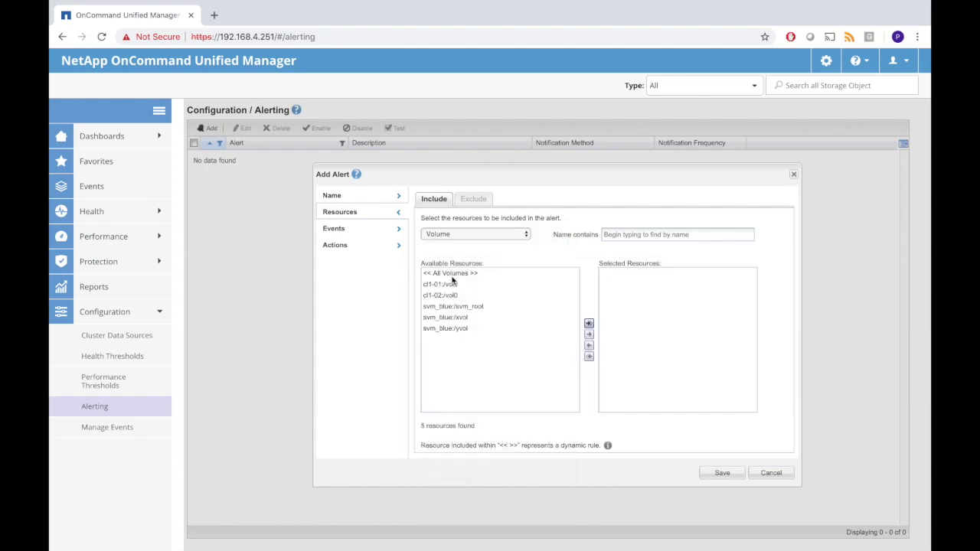
left_click(464, 318)
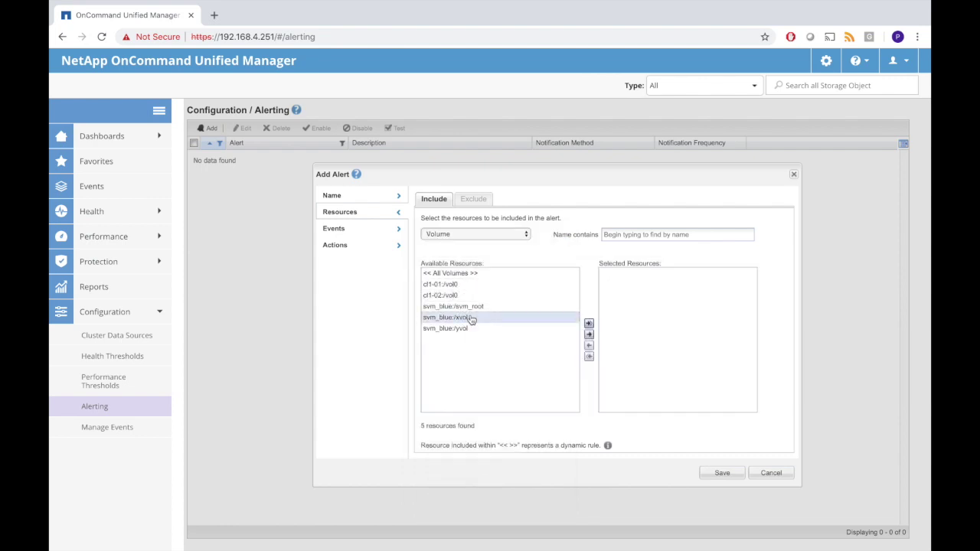
left_click(588, 335)
left_click(460, 317)
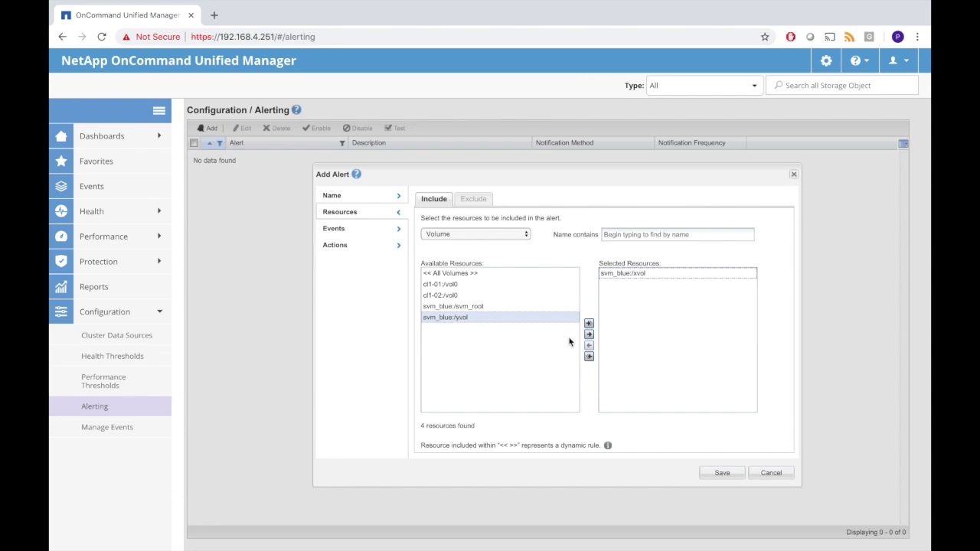
left_click(588, 334)
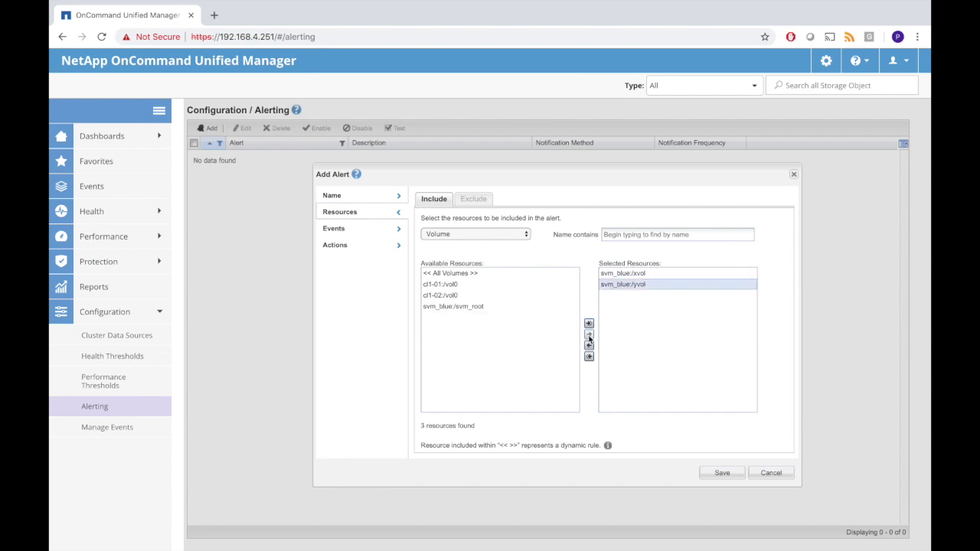
- Add the Volume IOPS Critical Threshold Breached event as a trigger and attempt to save
left_click(397, 232)
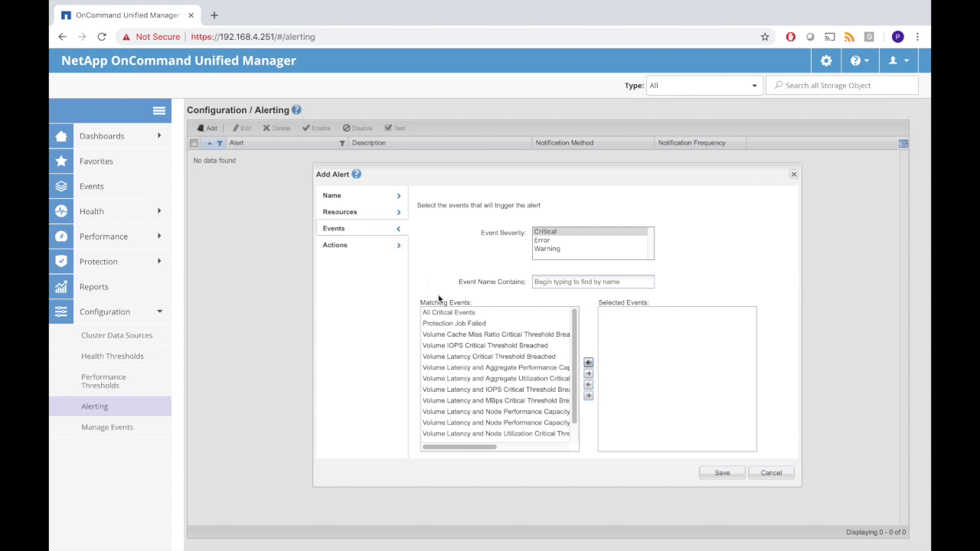
left_click(457, 349)
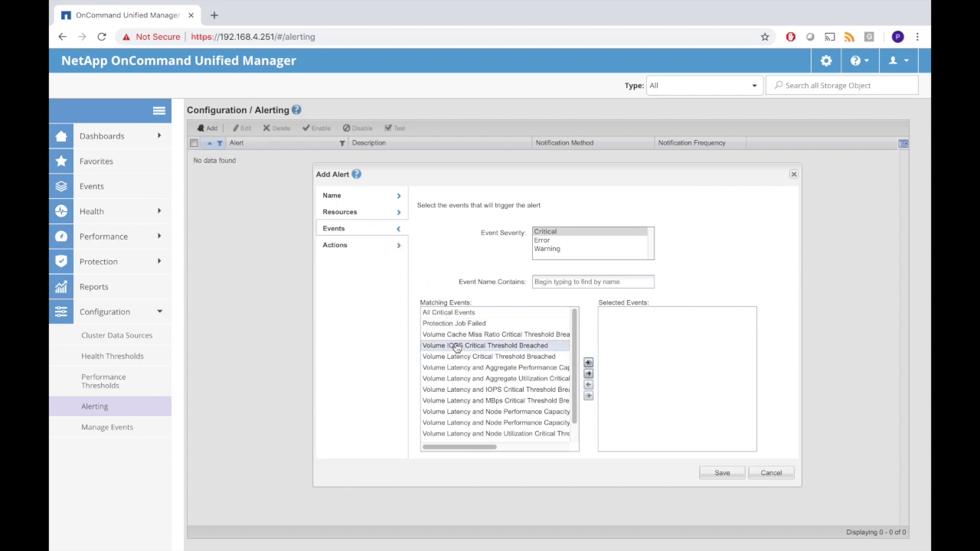
left_click(589, 374)
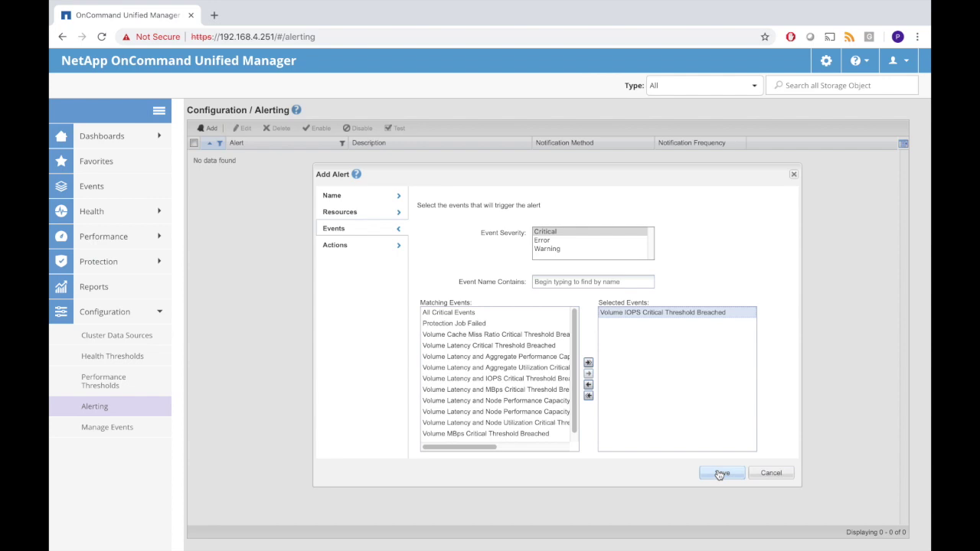
left_click(720, 473)
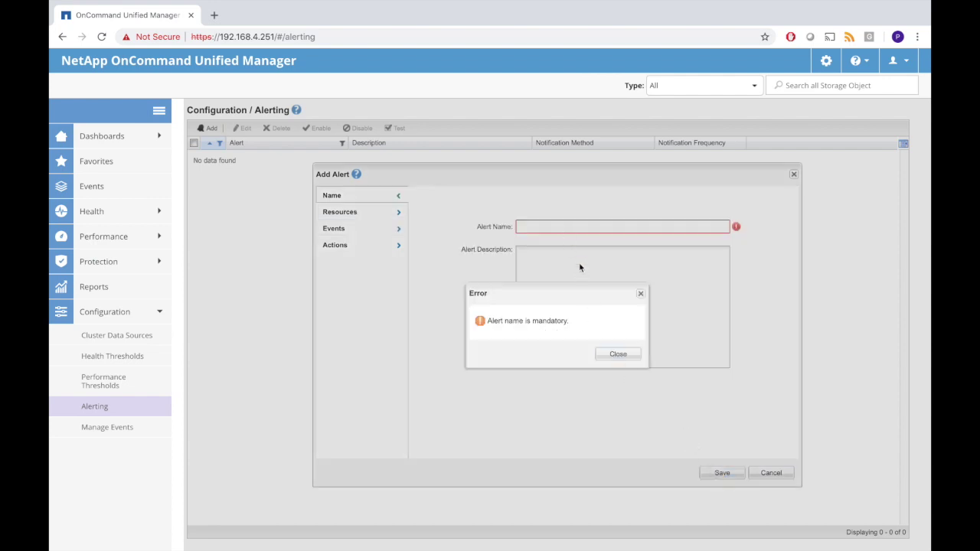
- Name the alert iops_volume, add one e-mail recipient, and save it
left_click(619, 354)
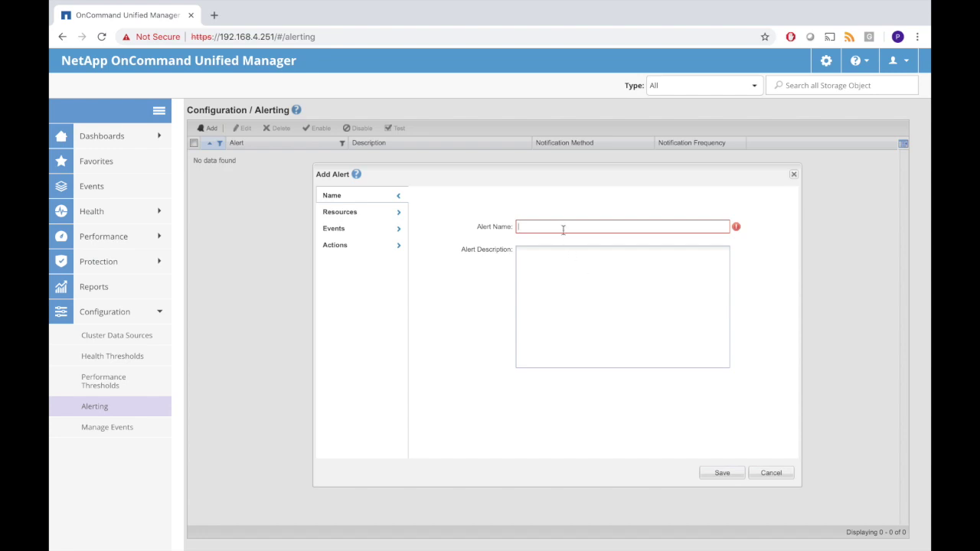
type("iop")
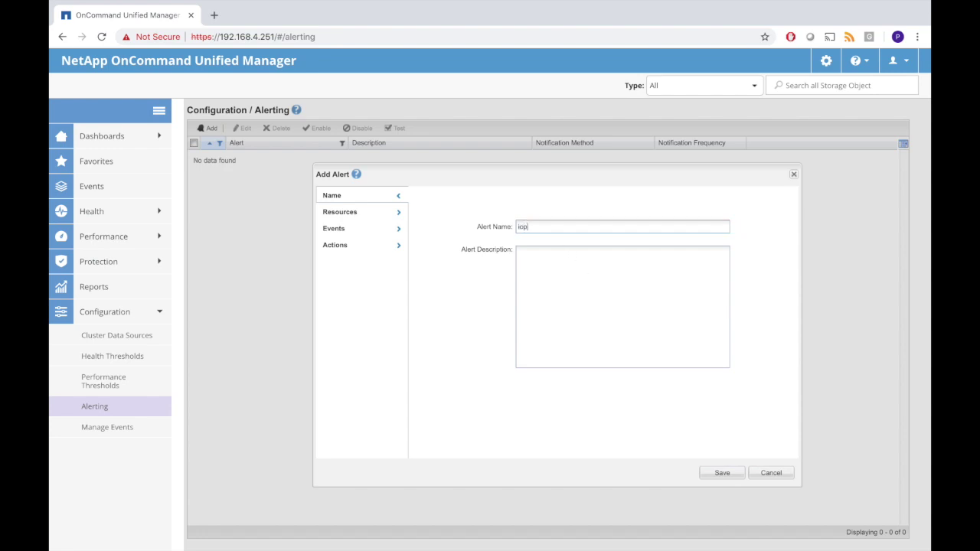
type("s_volume")
left_click(722, 474)
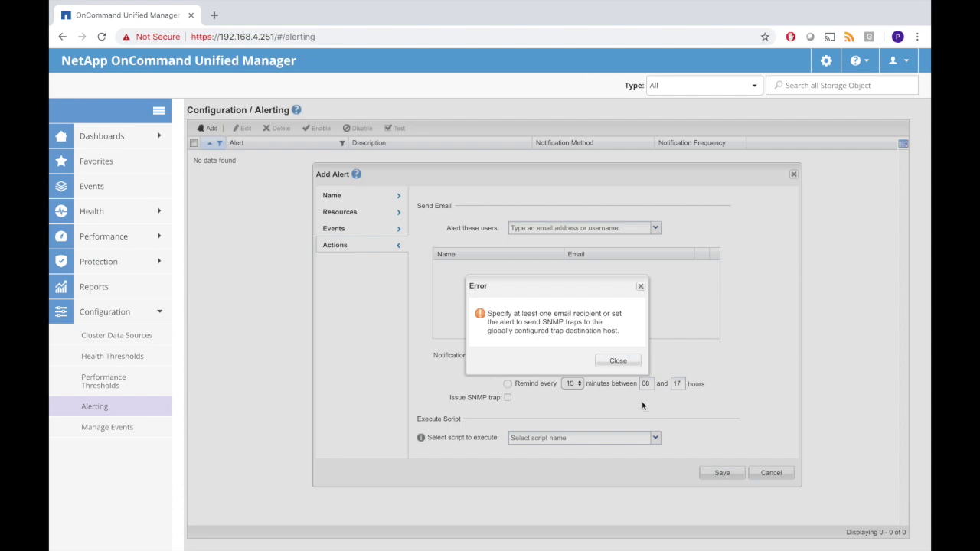
left_click(624, 367)
left_click(578, 228)
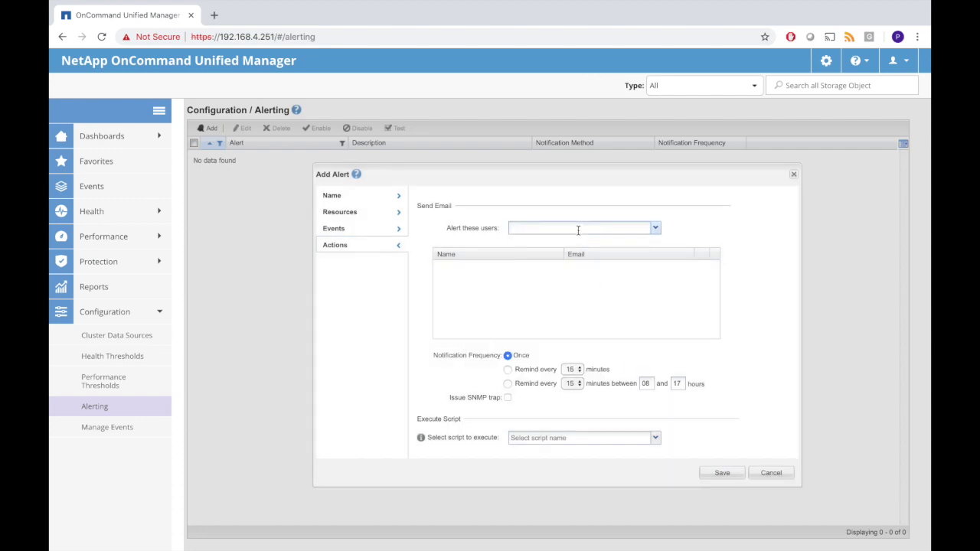
left_click(557, 241)
left_click(726, 474)
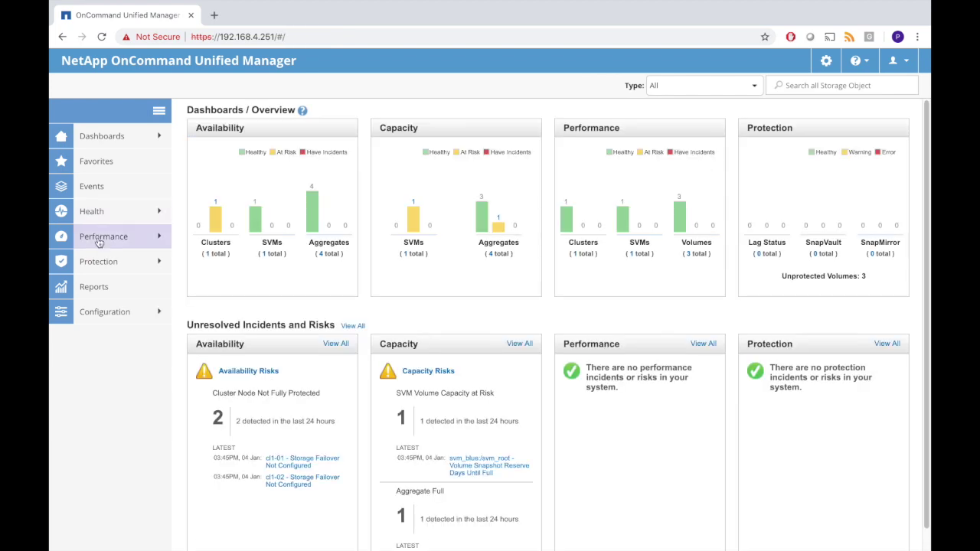
- Assign the iops_volume threshold policy to volumes xvol and yvol from Performance > Volumes
left_click(99, 237)
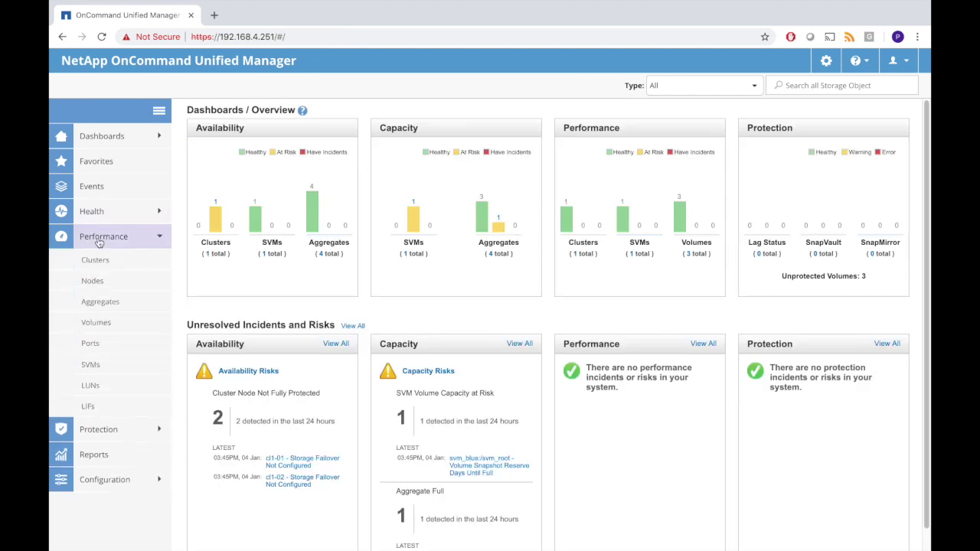
left_click(93, 331)
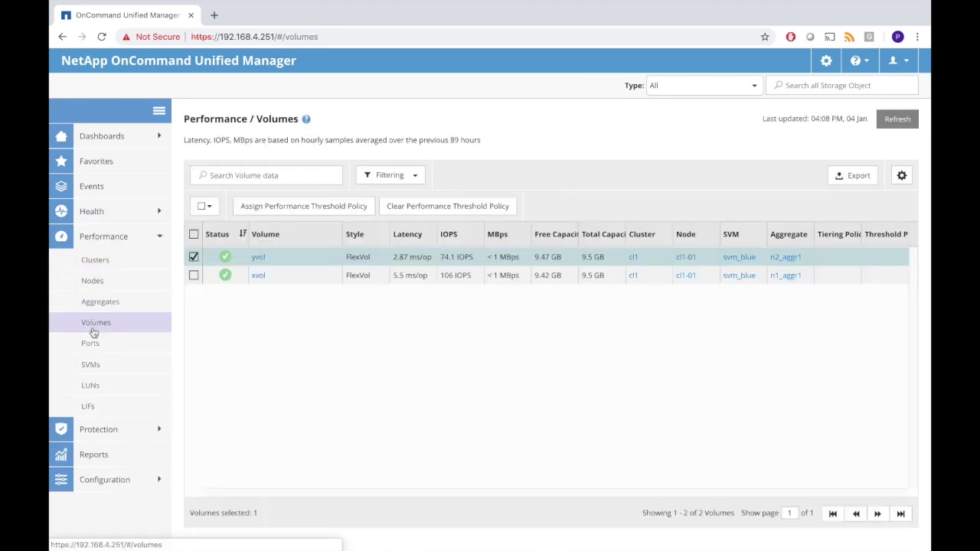
left_click(194, 276)
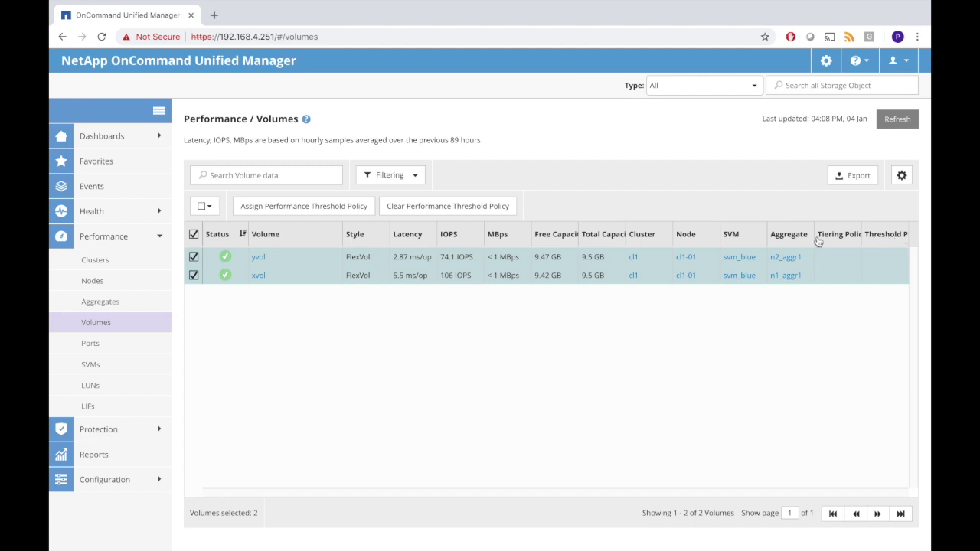
left_click(327, 207)
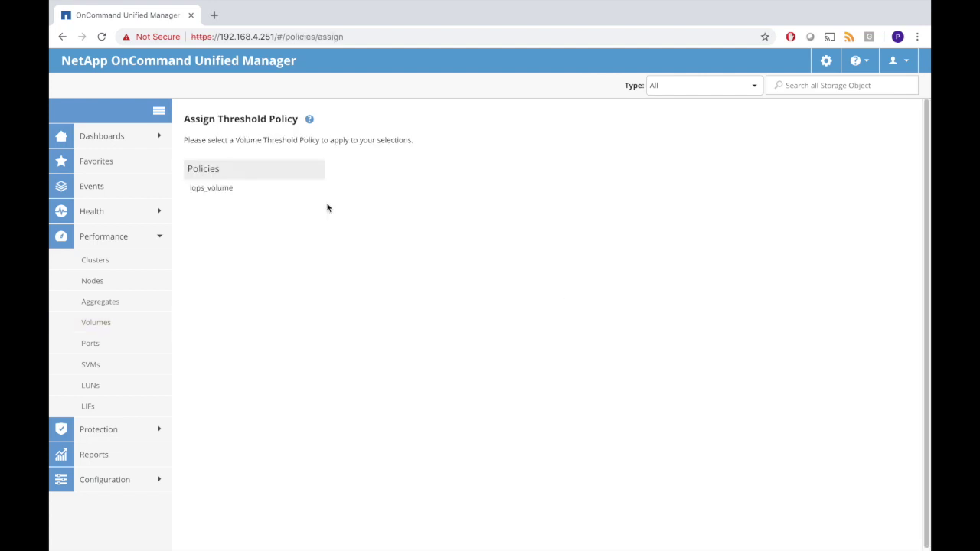
left_click(216, 193)
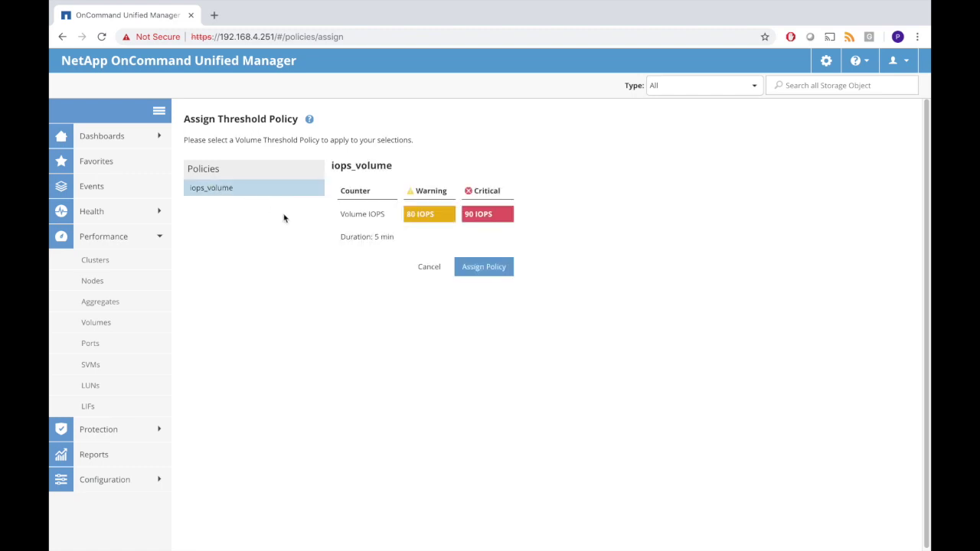
left_click(485, 267)
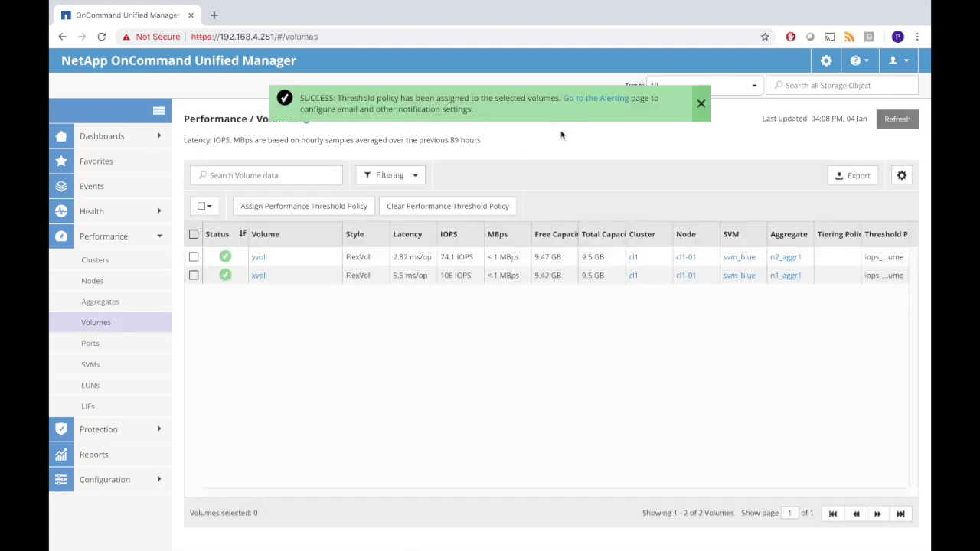
- Follow the success banner's link to the Alerting settings
left_click(596, 99)
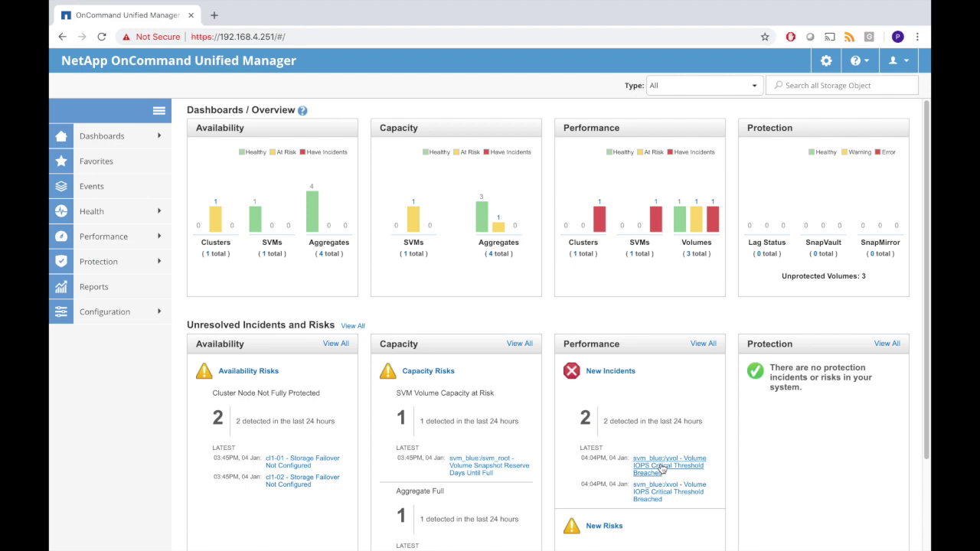
- Check the Health volumes view, where xvol and yvol show critical, then go to All events
left_click(94, 214)
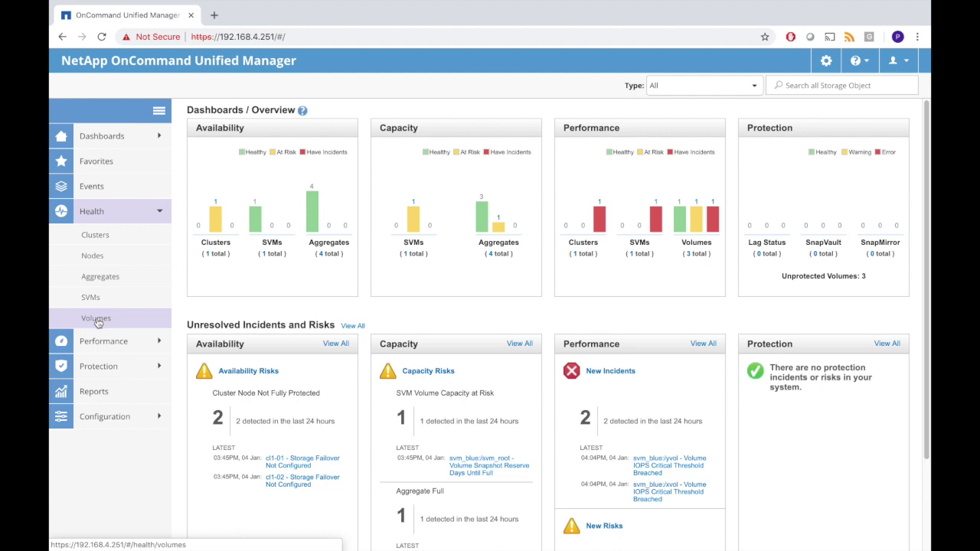
left_click(96, 320)
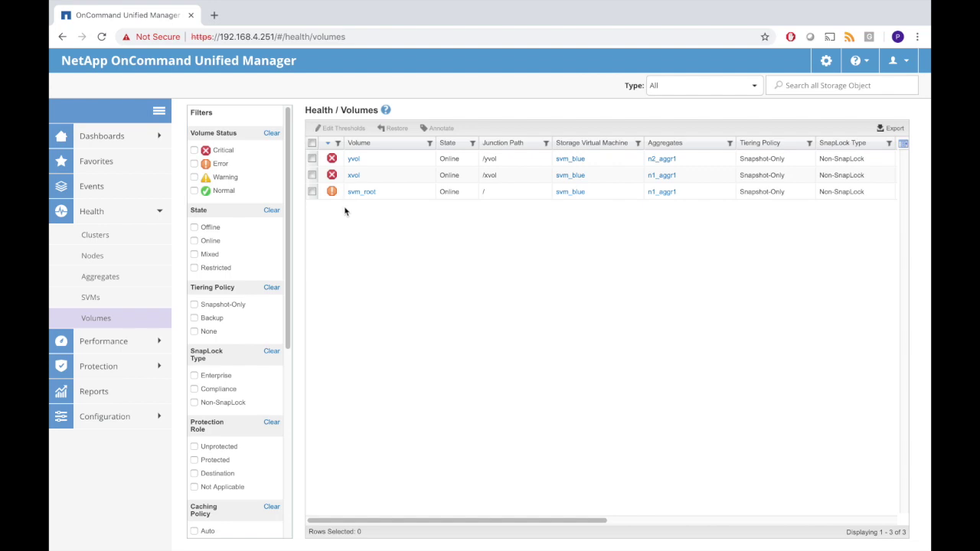
left_click(101, 188)
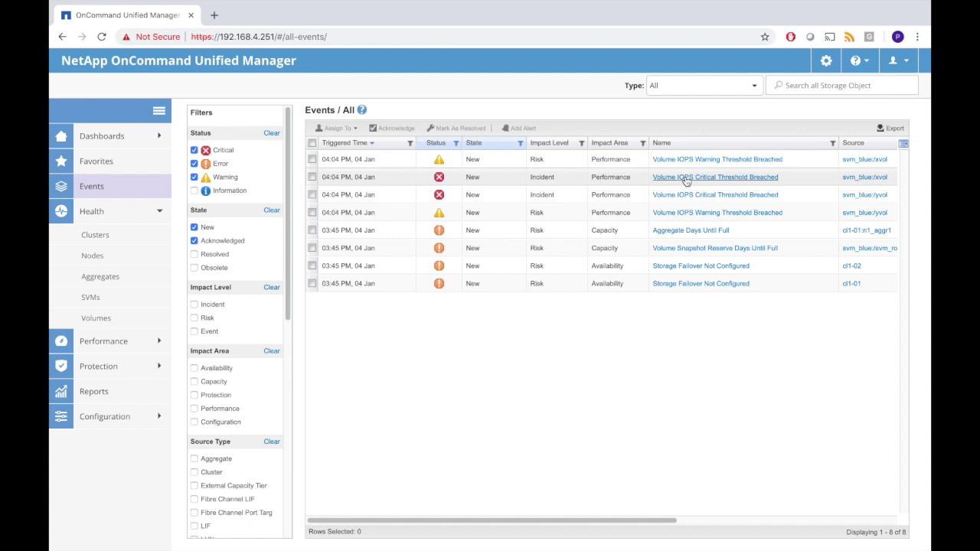
- Review the xvol Volume IOPS Critical Threshold Breached event details, then check its row in Events
left_click(687, 178)
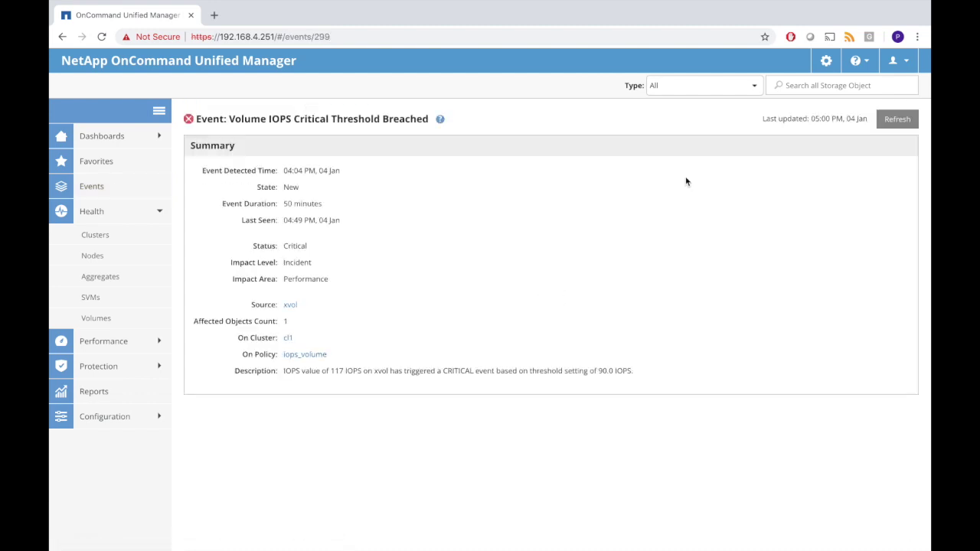
mouse_move(308, 357)
left_click(91, 186)
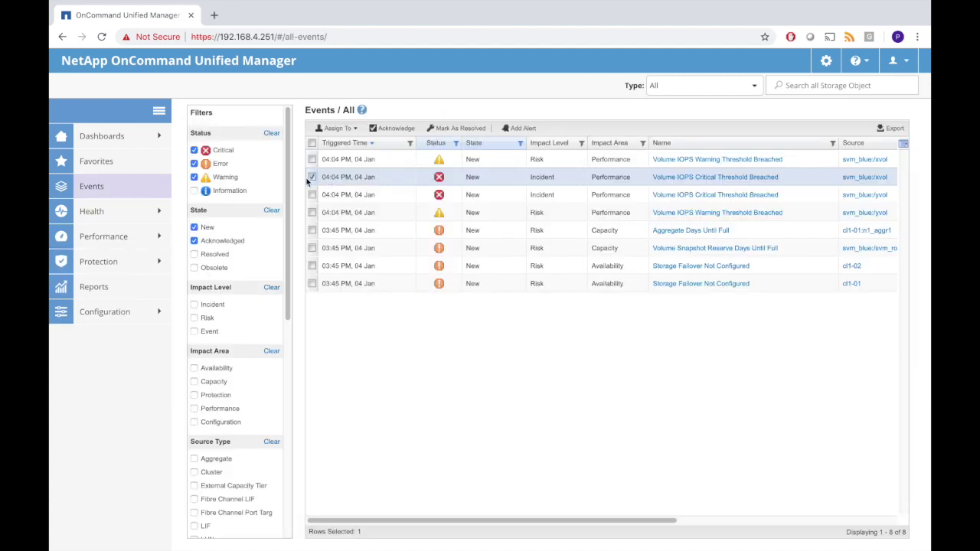
- Acknowledge and resolve the xvol and yvol IOPS events, then resolve the other six without acknowledging
left_click(312, 195)
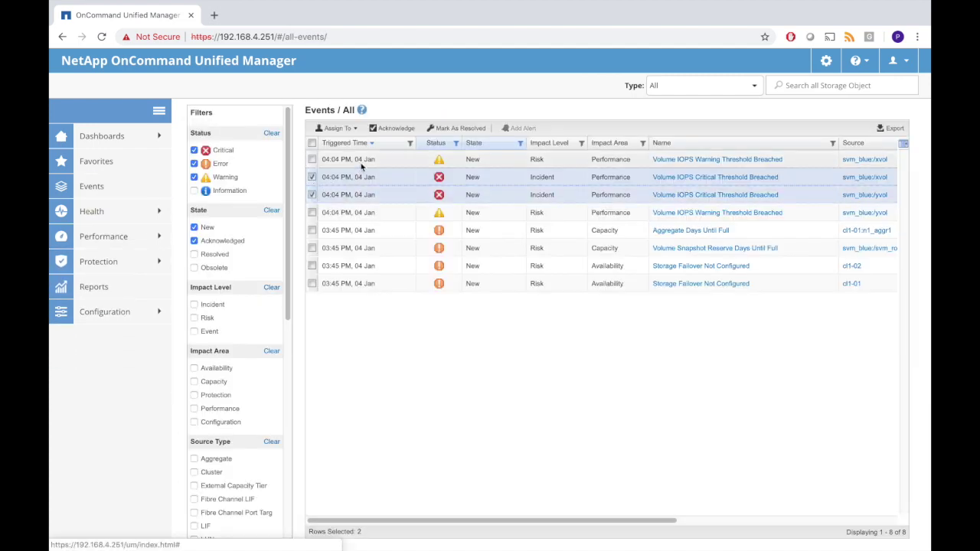
left_click(391, 130)
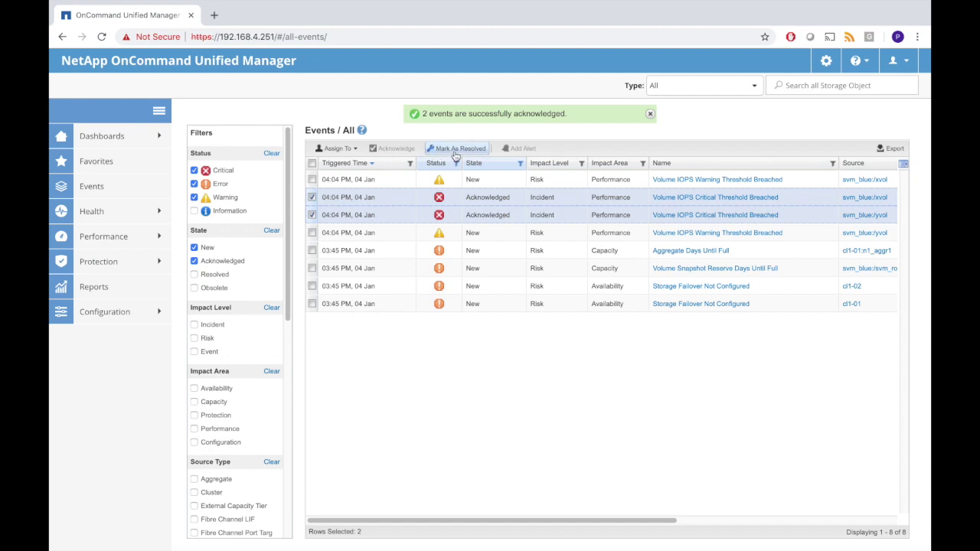
left_click(456, 150)
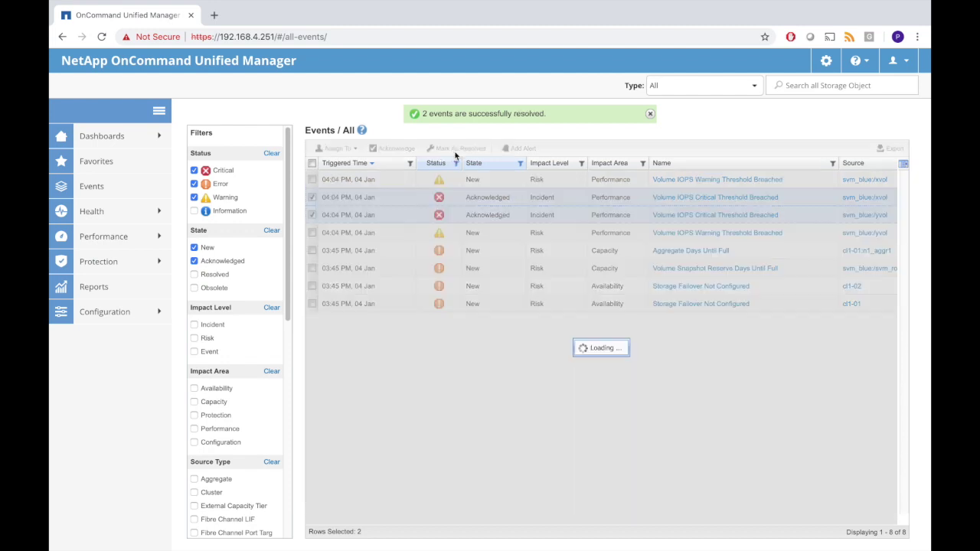
left_click(470, 150)
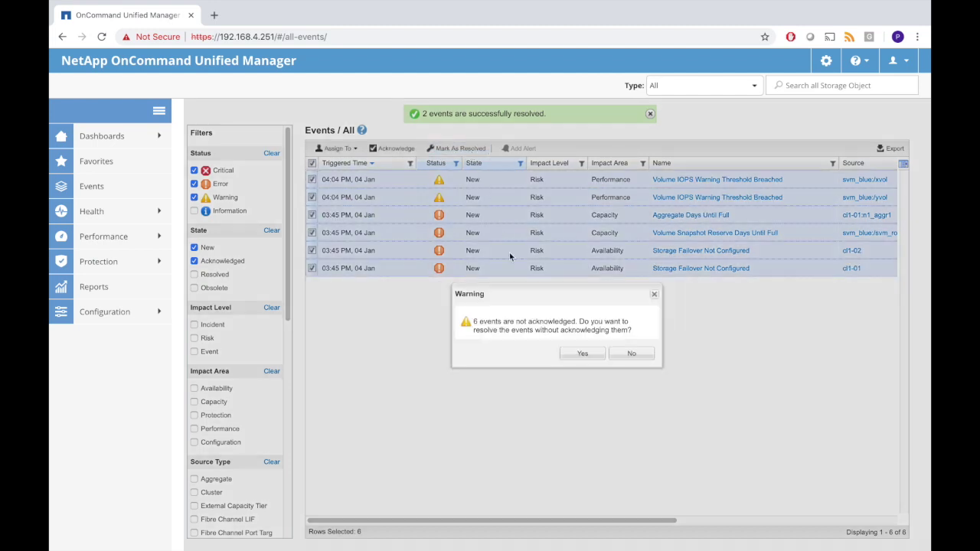
left_click(576, 353)
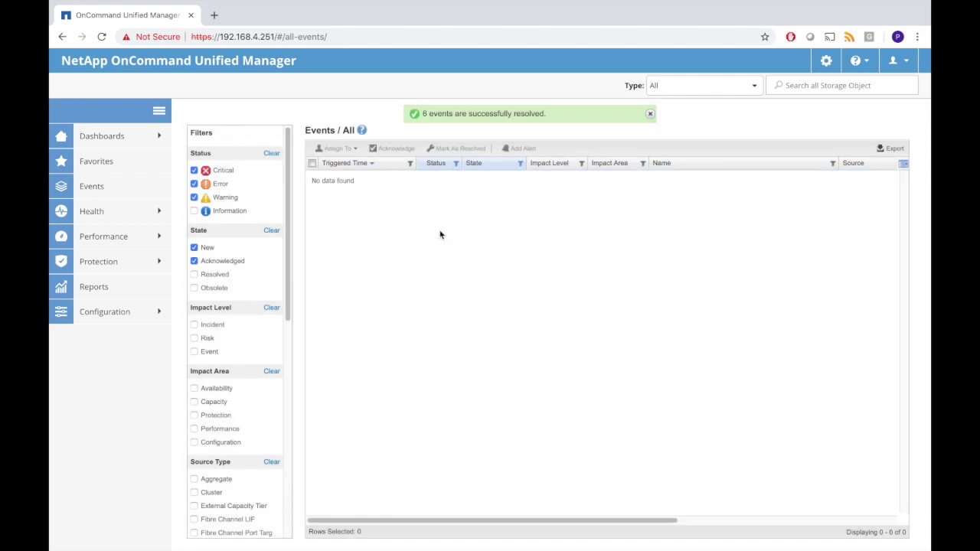